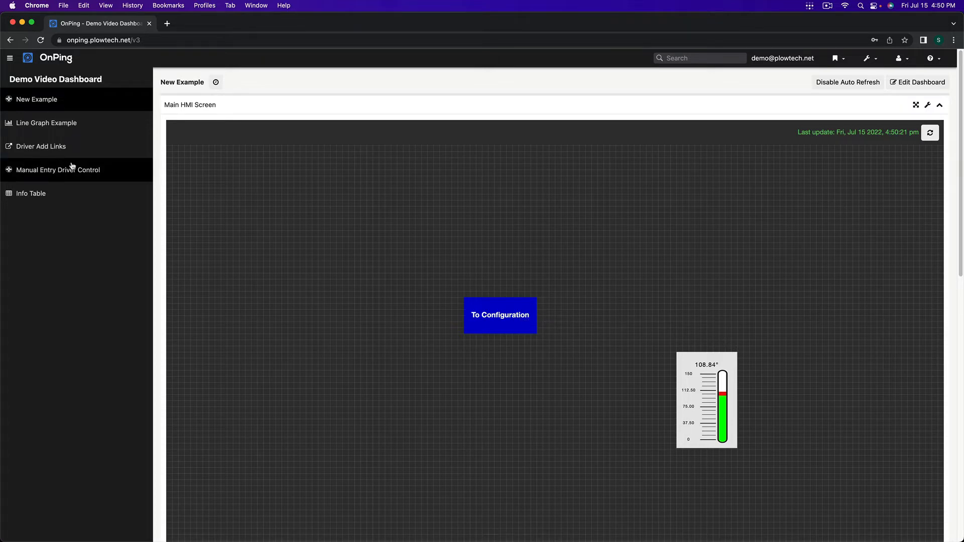
Open the manual entry parameters page from Driver Add Links and select the Oil and Gas Demo site
left_click(35, 147)
scroll(256, 250, "down", 3)
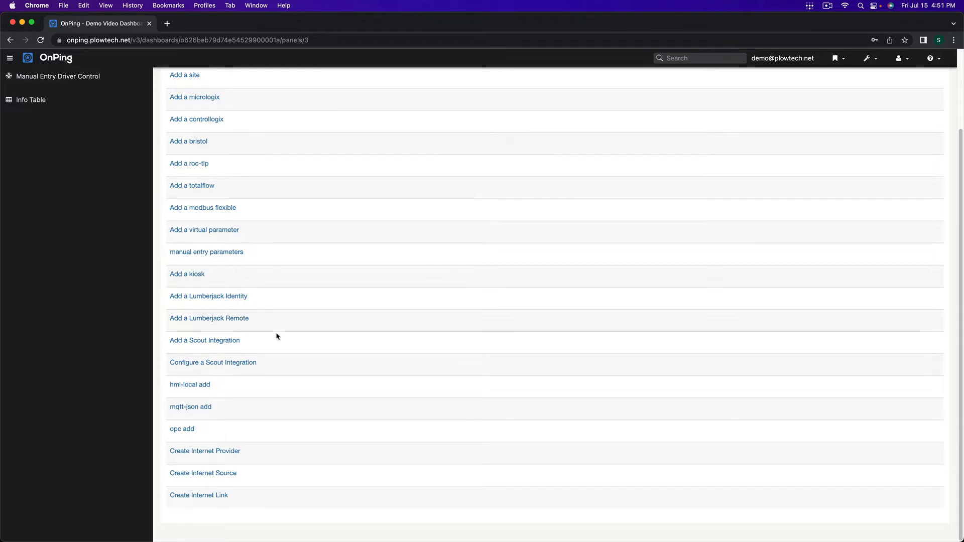
left_click(196, 254)
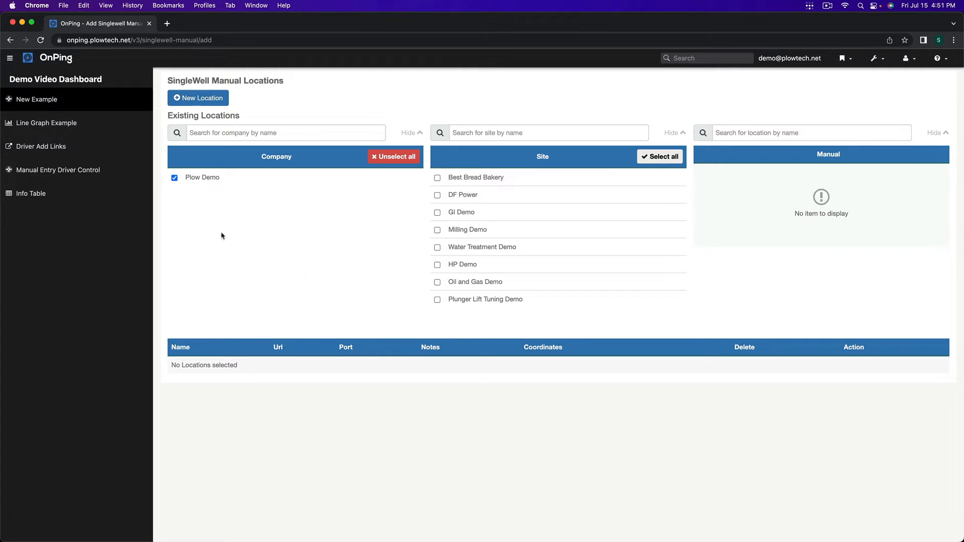
left_click(470, 284)
Start a new manual location named SCADA Data with the URL 10.7.9.153
left_click(204, 99)
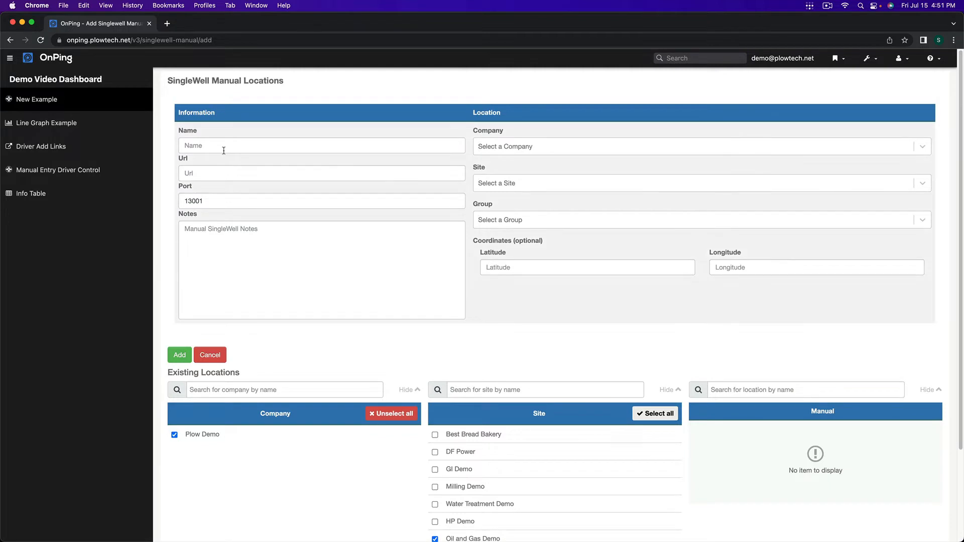
left_click(224, 150)
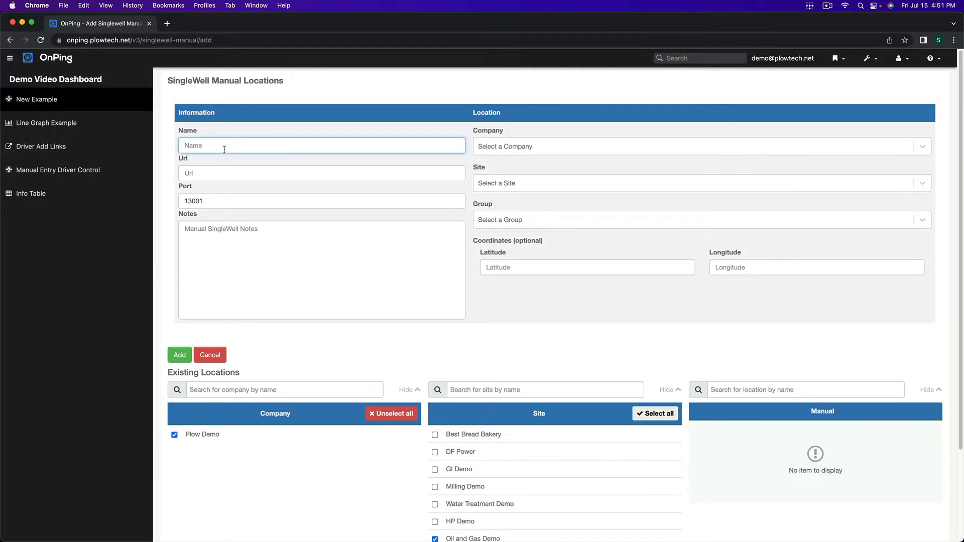
type("SCADA Data")
left_click(200, 166)
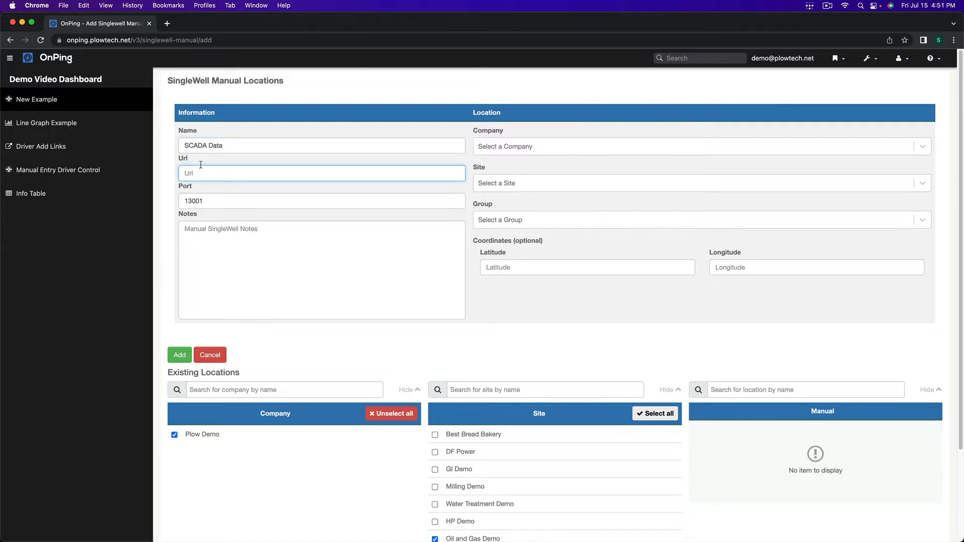
type("10.7.9.153")
Assign the new location to company Plow Demo, site Oil and Gas Demo and group plowDemoUsers, and add it
left_click(524, 148)
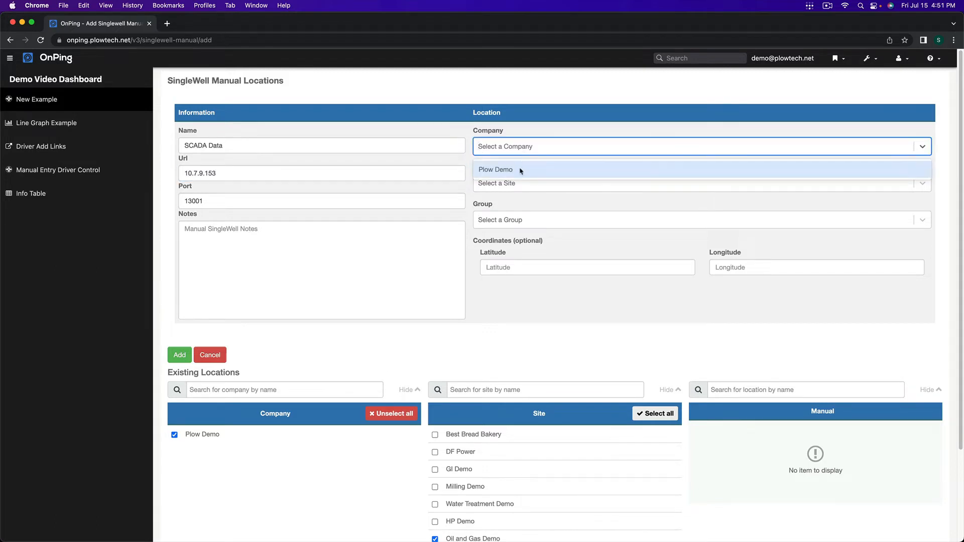
left_click(521, 171)
left_click(525, 191)
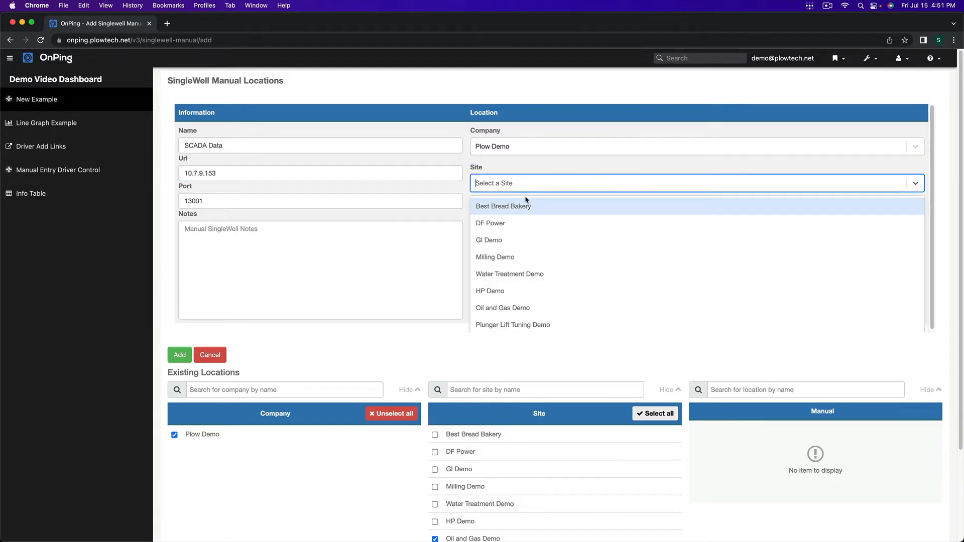
left_click(528, 309)
left_click(555, 220)
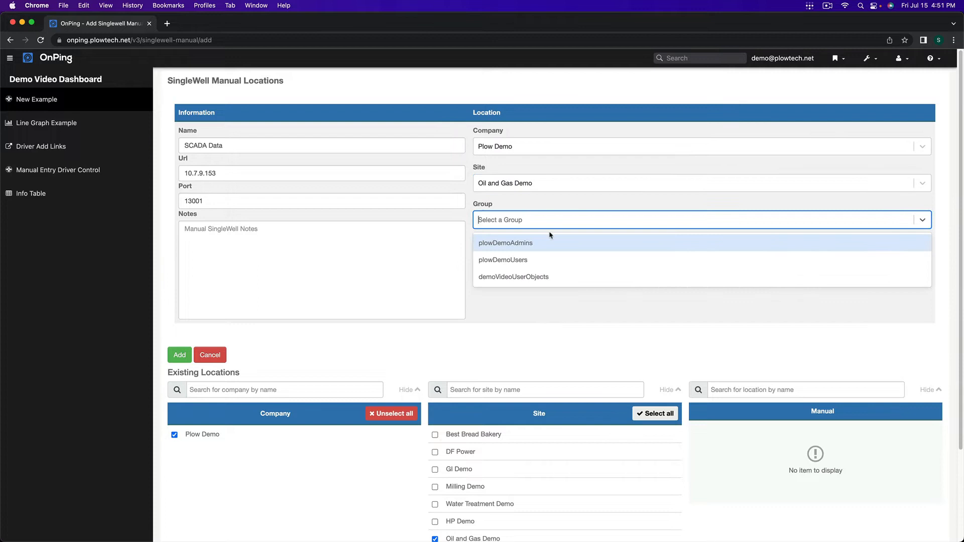
left_click(538, 260)
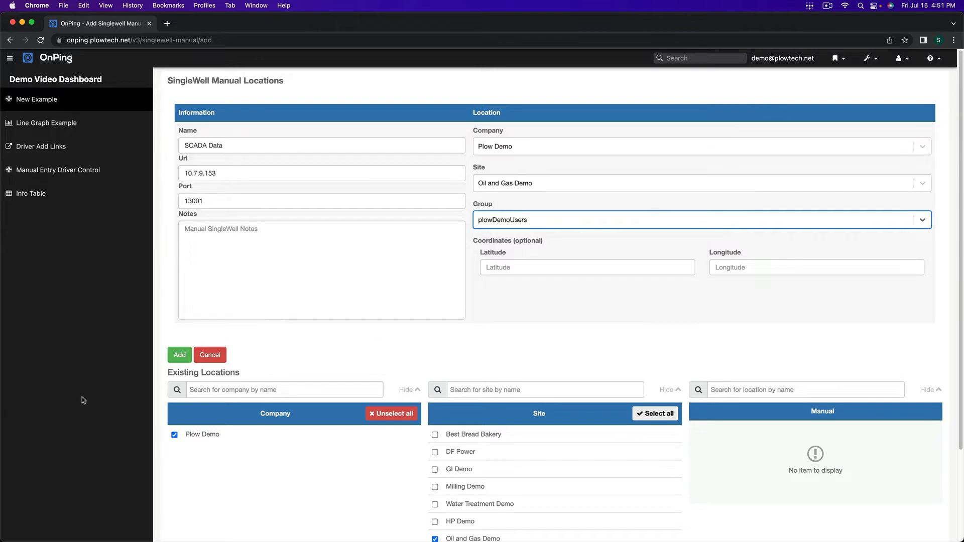
left_click(181, 360)
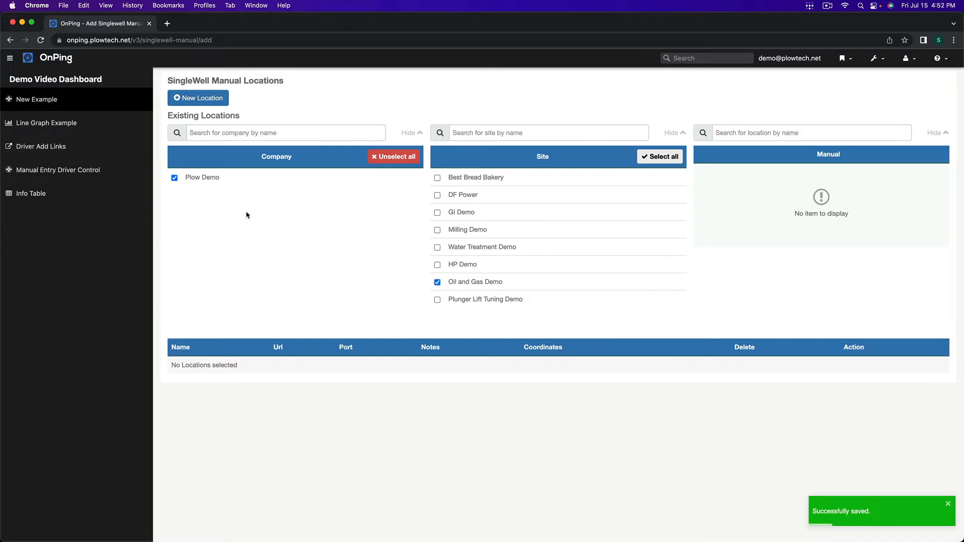
Open the Manual Entry Driver Control panel of the dashboard
left_click(82, 171)
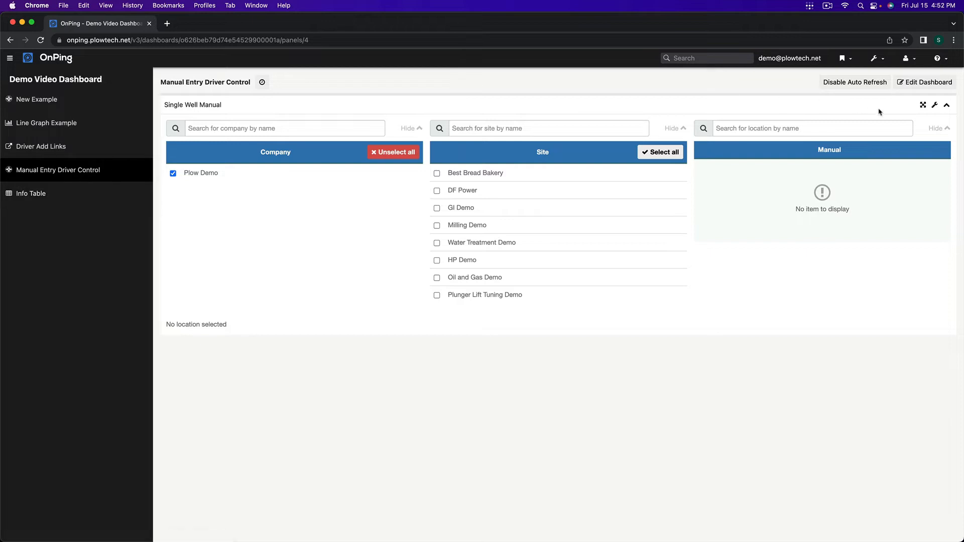
Try adding a Manual controller widget to the Manual Entry Driver Control panel and discard it
left_click(924, 83)
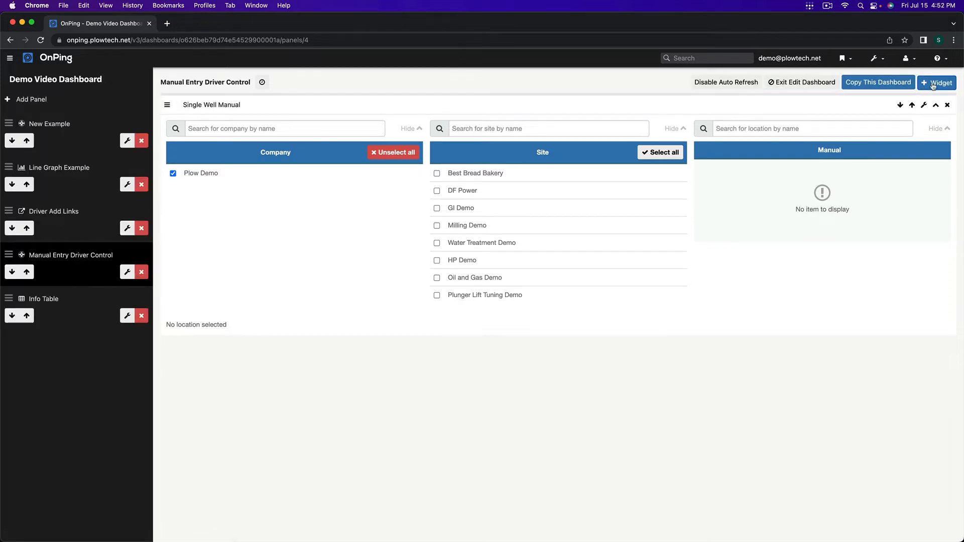
left_click(934, 84)
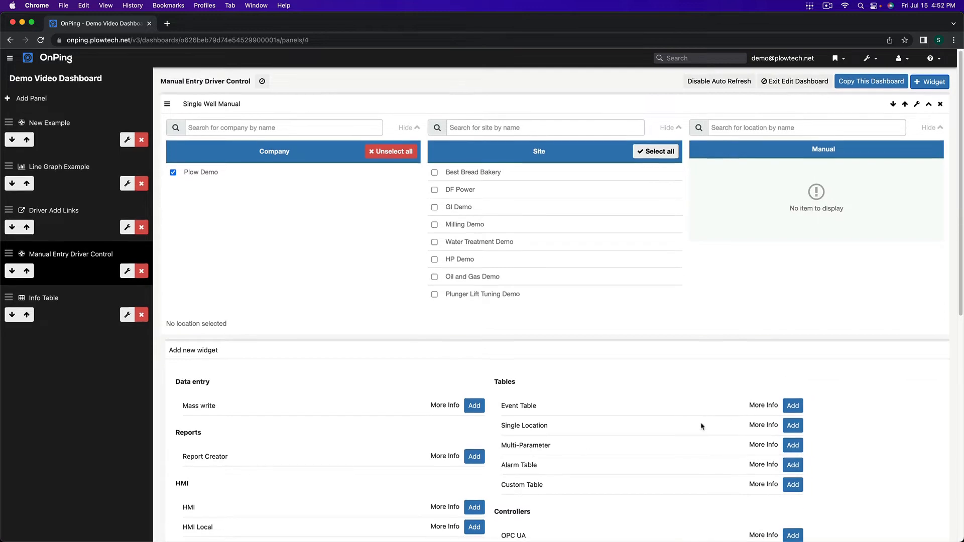
scroll(701, 432, "down", 8)
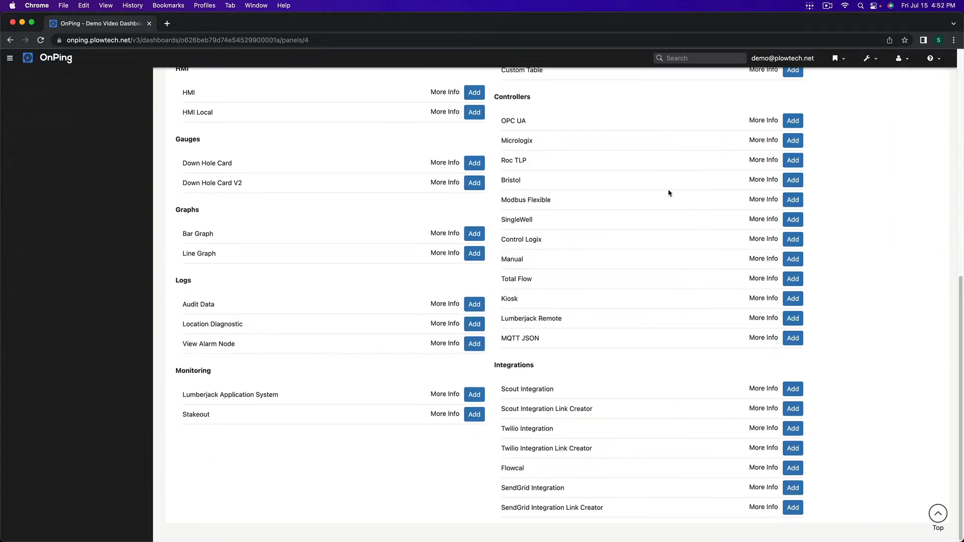
left_click(793, 260)
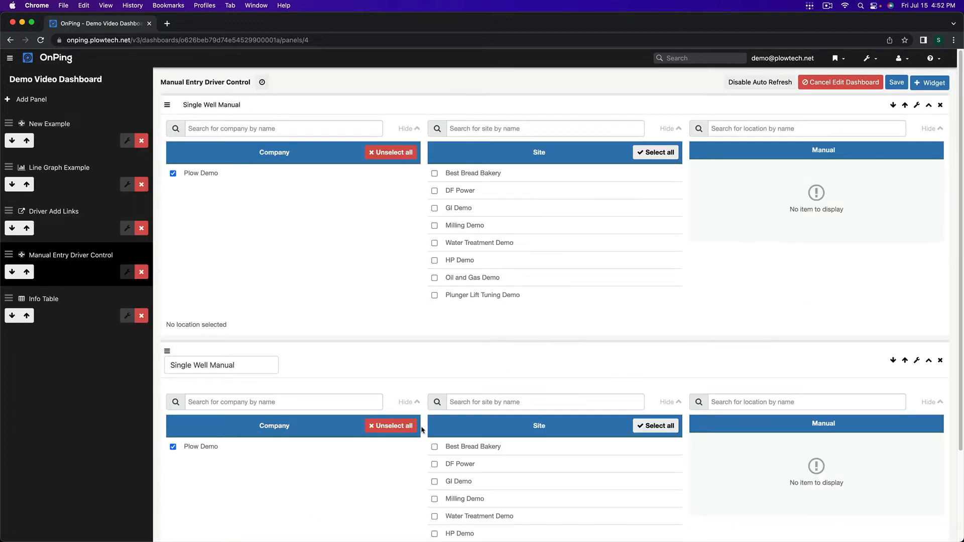
left_click(942, 361)
left_click(812, 84)
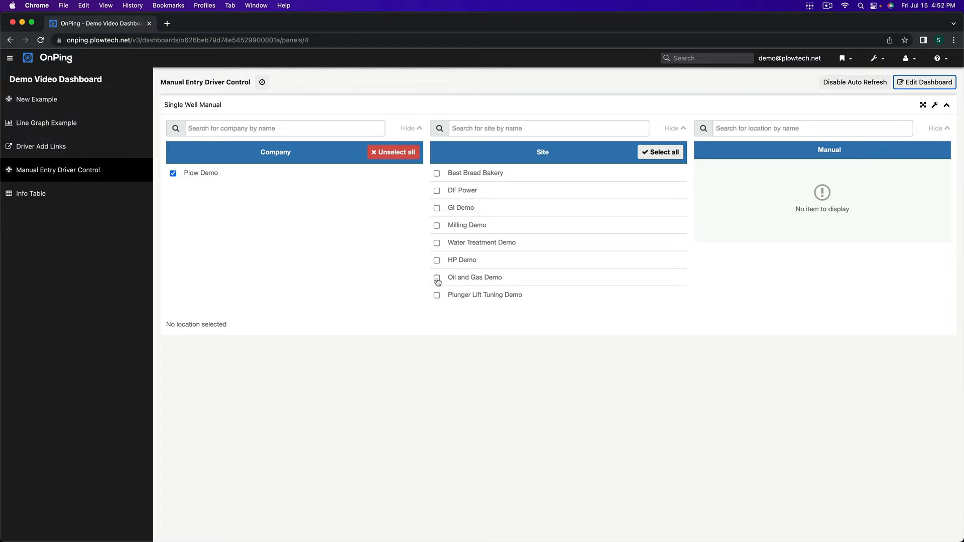
Add and save a parameter described as Pressure Threshold with value 5.0 for the SCADA Data location at the Oil and Gas Demo site
left_click(463, 279)
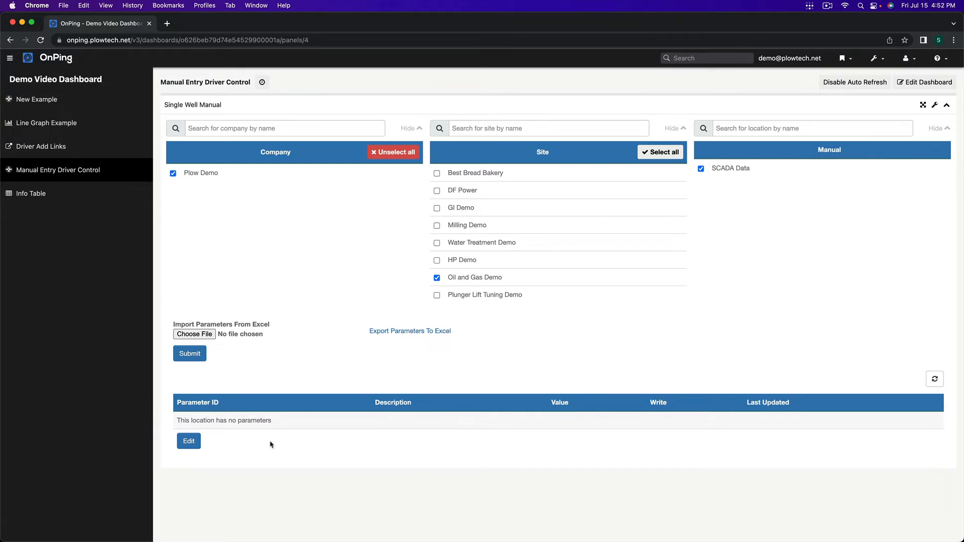
left_click(189, 441)
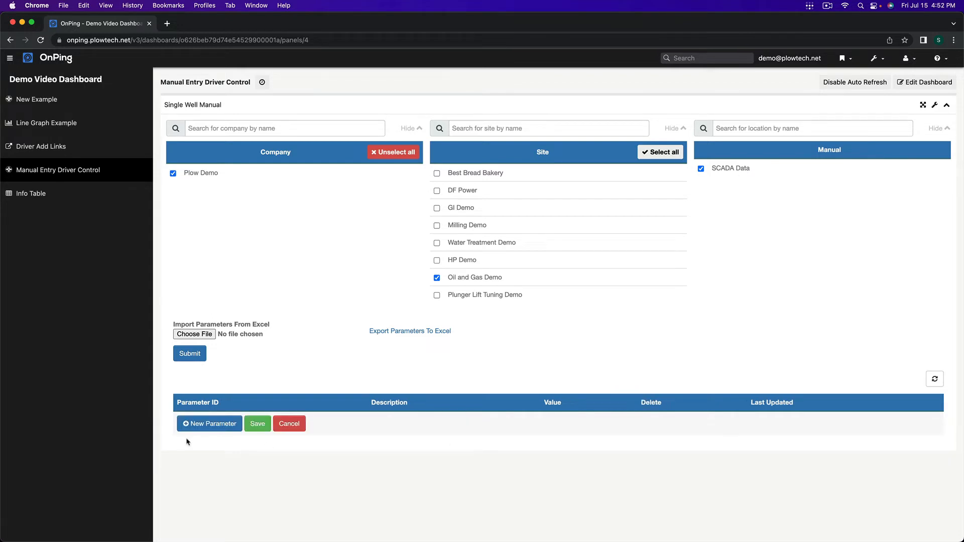
left_click(220, 424)
left_click(390, 425)
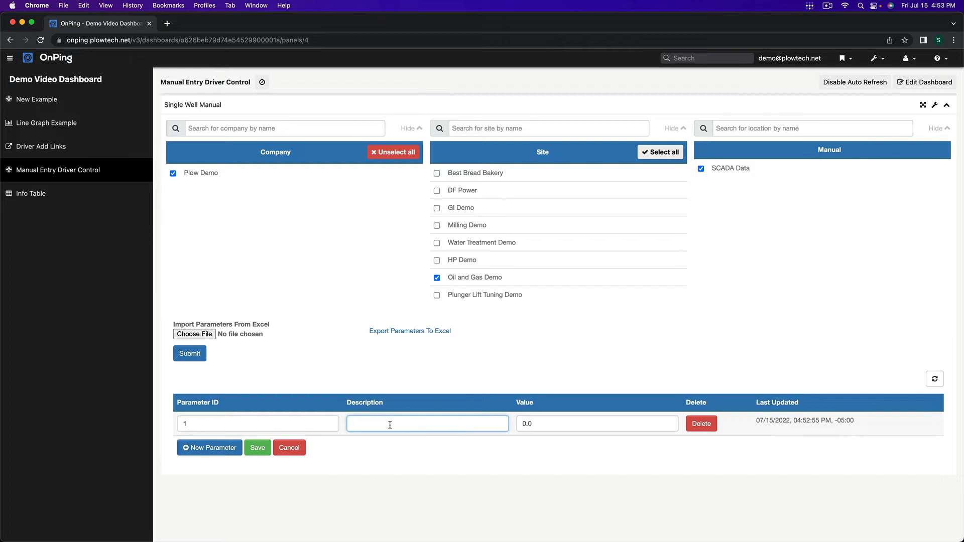
type("Pressure Threshold")
key("Tab")
type("5.0")
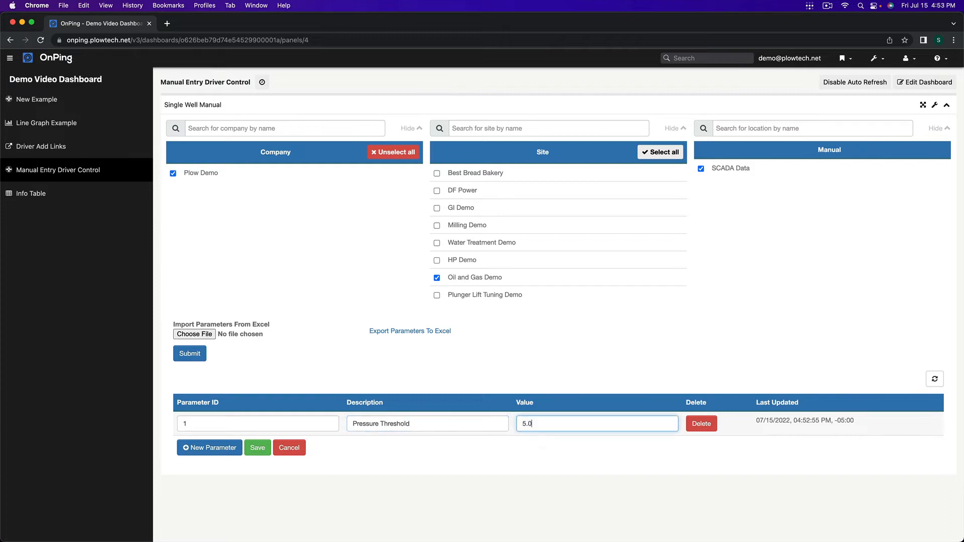
left_click(259, 448)
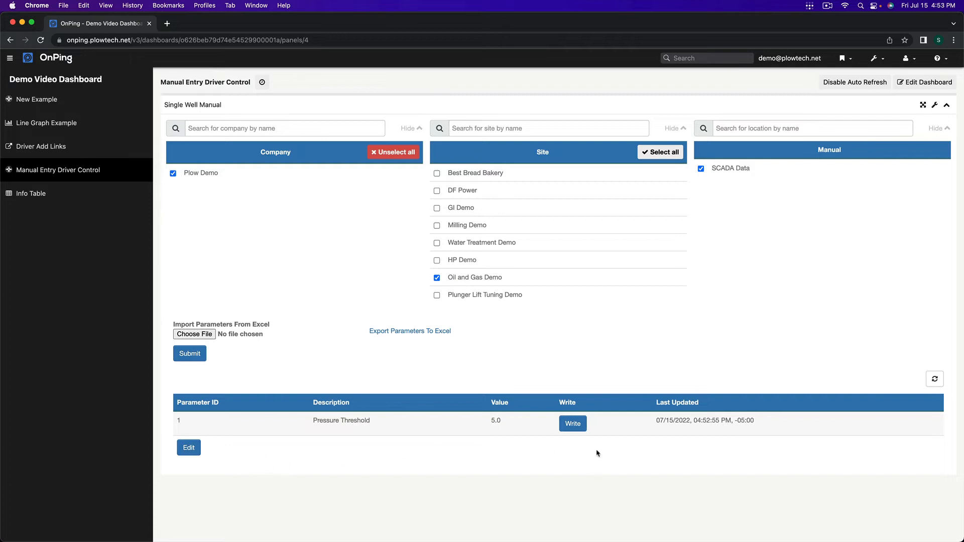
Open the contents of the Info Table panel's custom table for editing
left_click(41, 198)
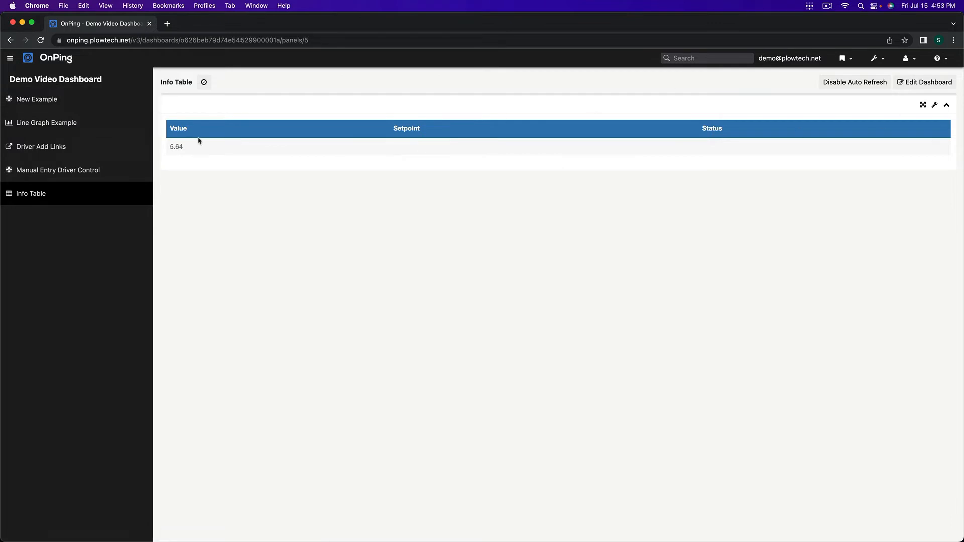
left_click(935, 104)
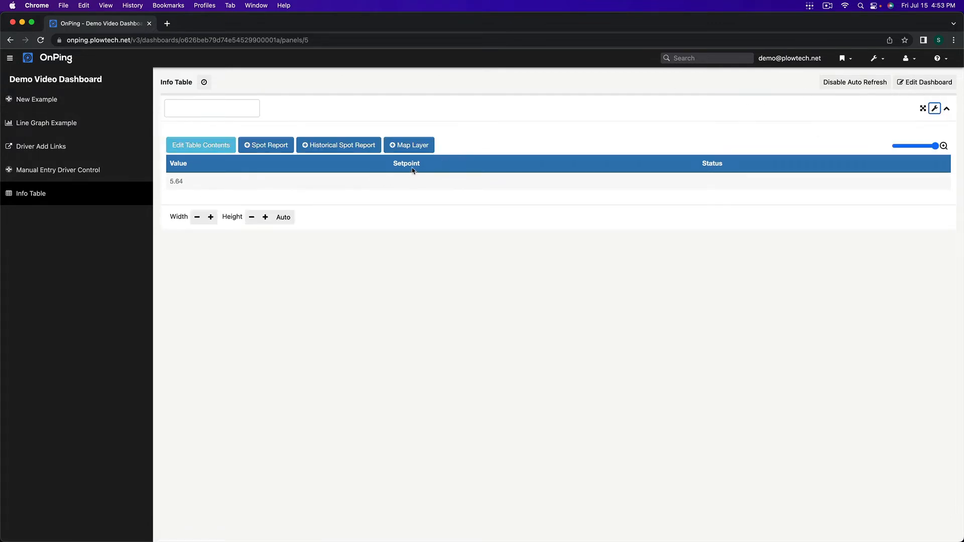
left_click(203, 145)
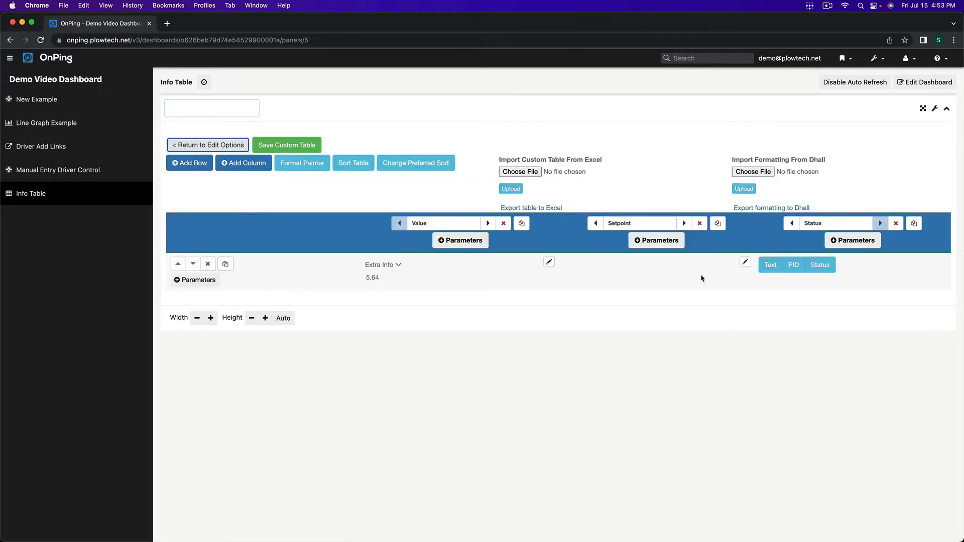
Assign the Pressure Threshold parameter from Oil and Gas Demo's SCADA Data location as the Setpoint cell's PID and save the custom table
left_click(795, 266)
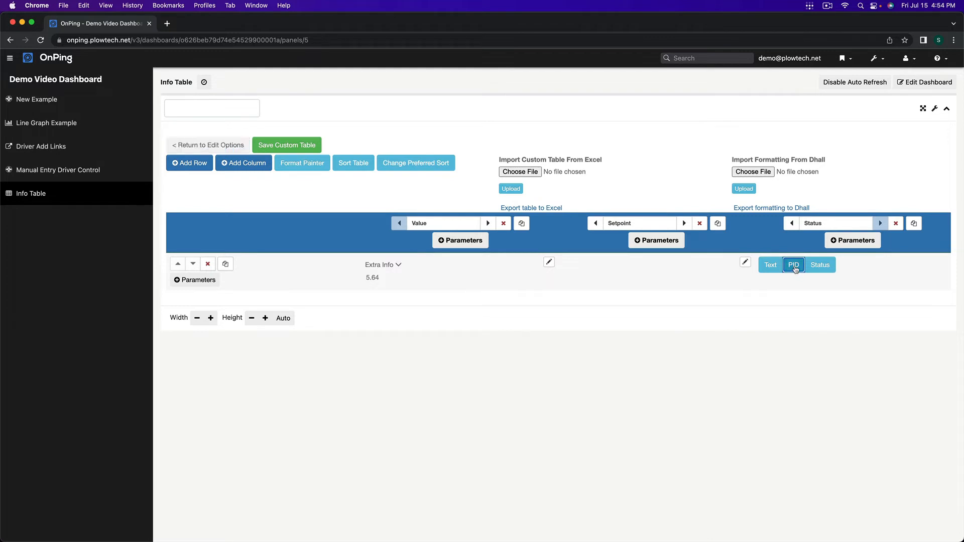
left_click(745, 262)
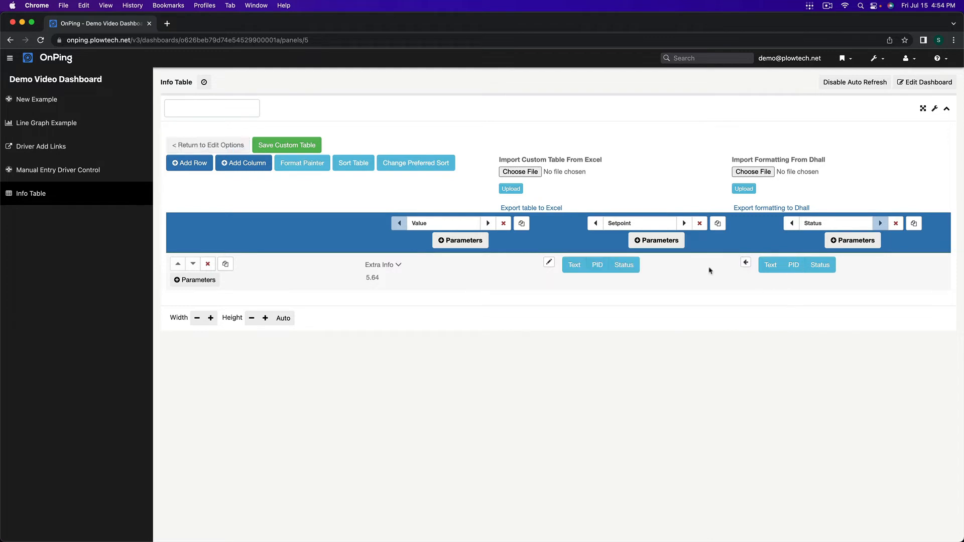
left_click(597, 265)
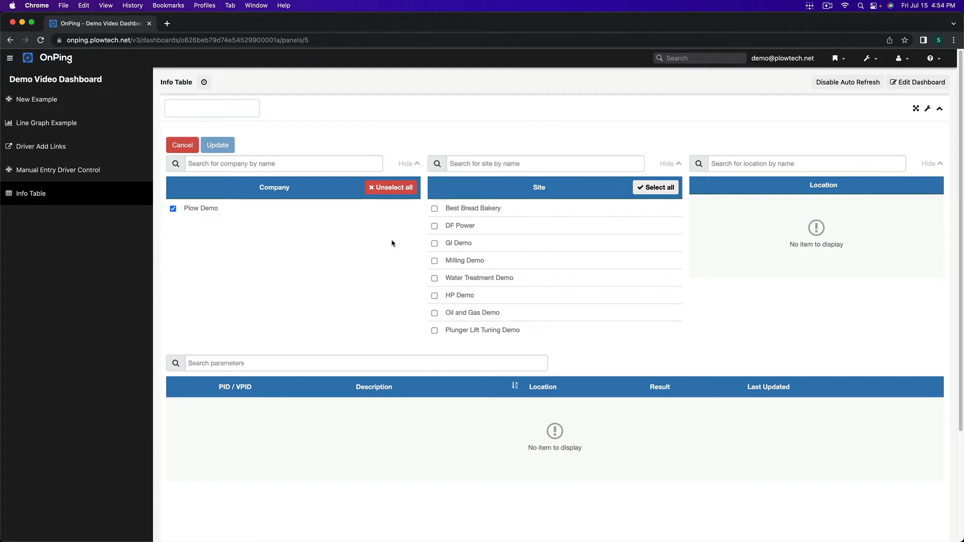
left_click(480, 319)
left_click(732, 227)
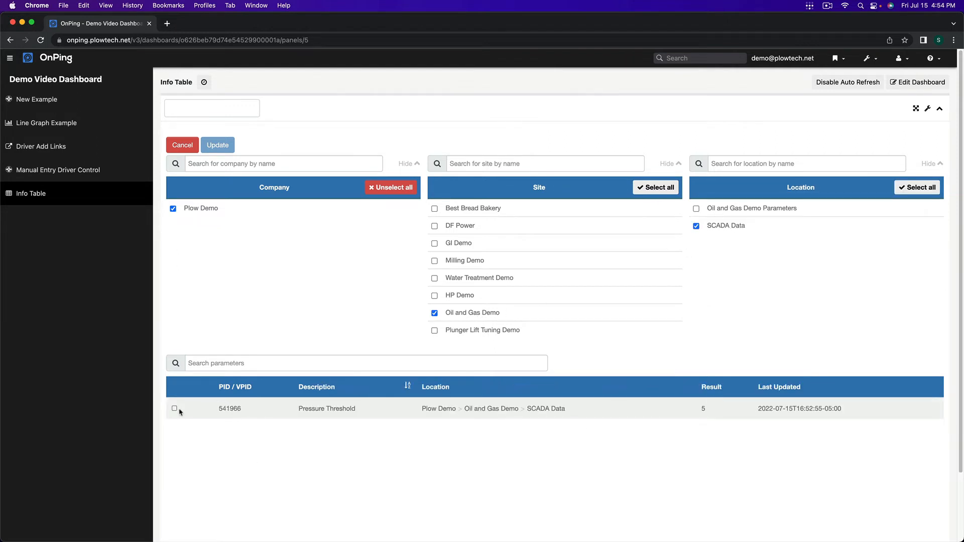
left_click(175, 409)
left_click(222, 148)
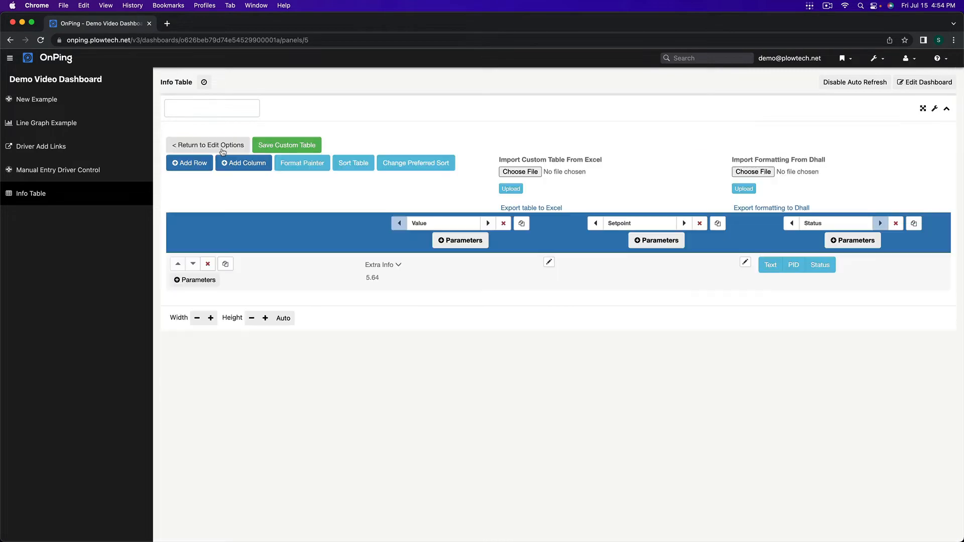
left_click(285, 147)
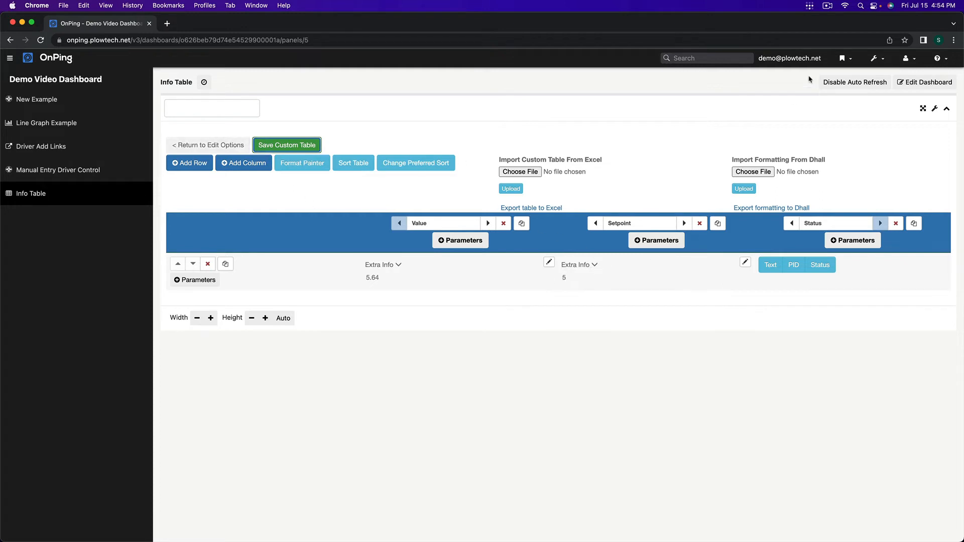
left_click(935, 109)
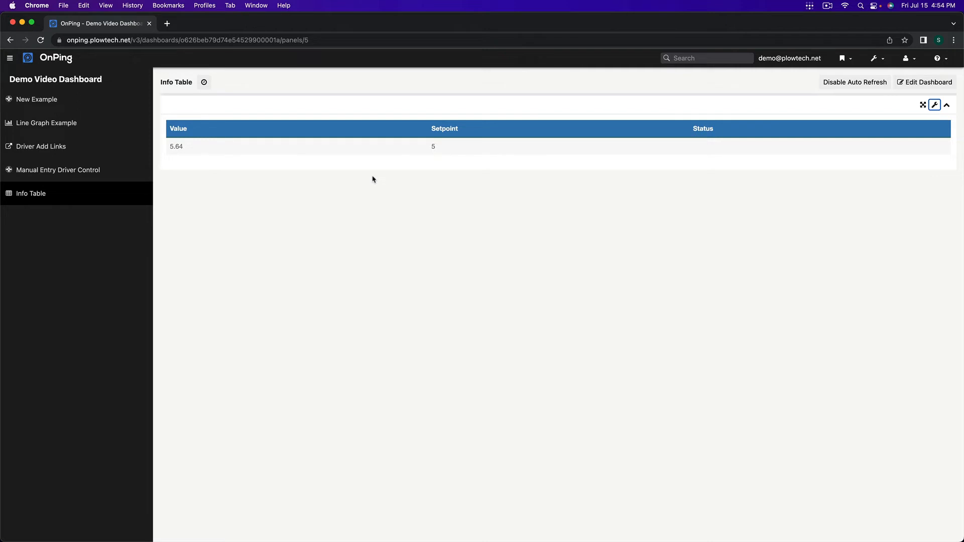
Put the dashboard into edit mode and add an Event Table widget to the Info Table panel
left_click(920, 86)
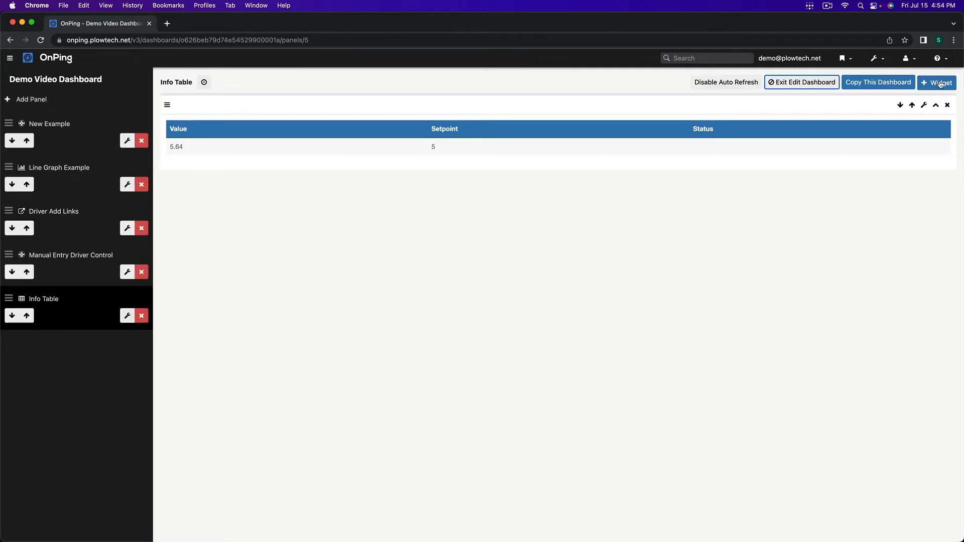
left_click(941, 84)
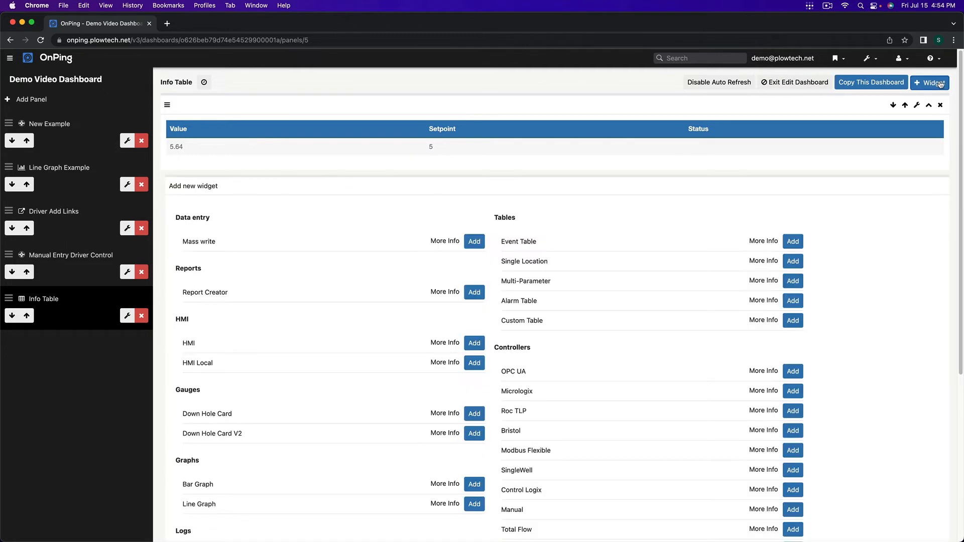
left_click(794, 241)
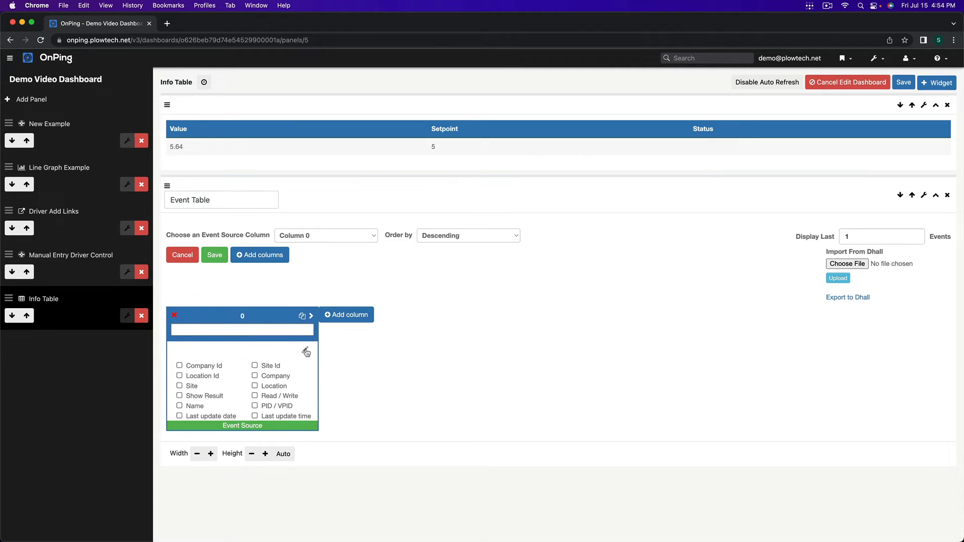
Assign the Pressure Threshold parameter from Oil and Gas Demo's SCADA Data location to the event table's first column
left_click(303, 352)
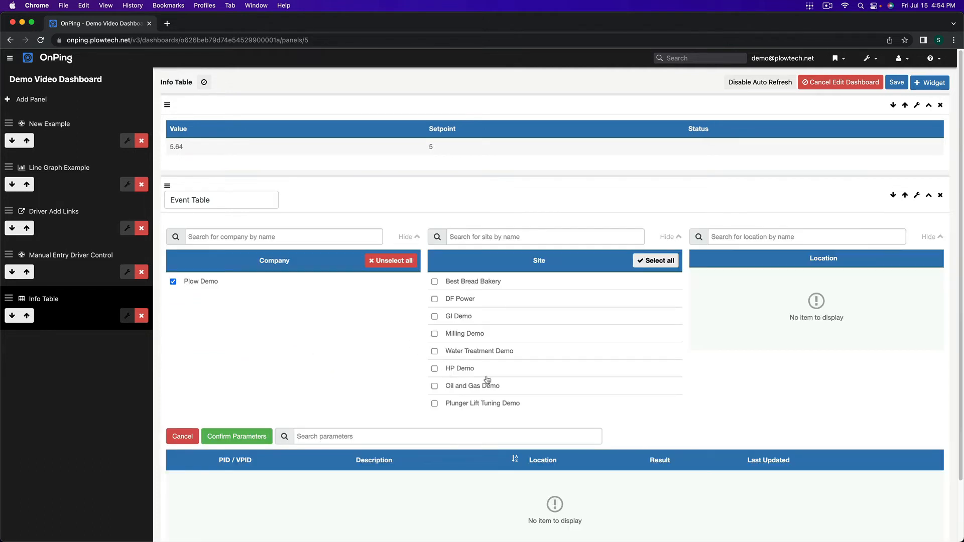
left_click(491, 405)
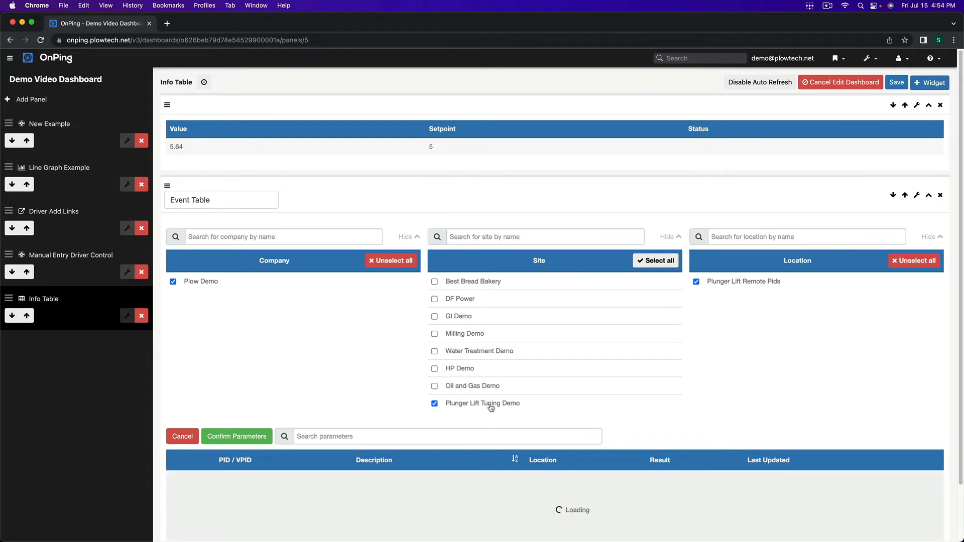
left_click(490, 405)
left_click(487, 388)
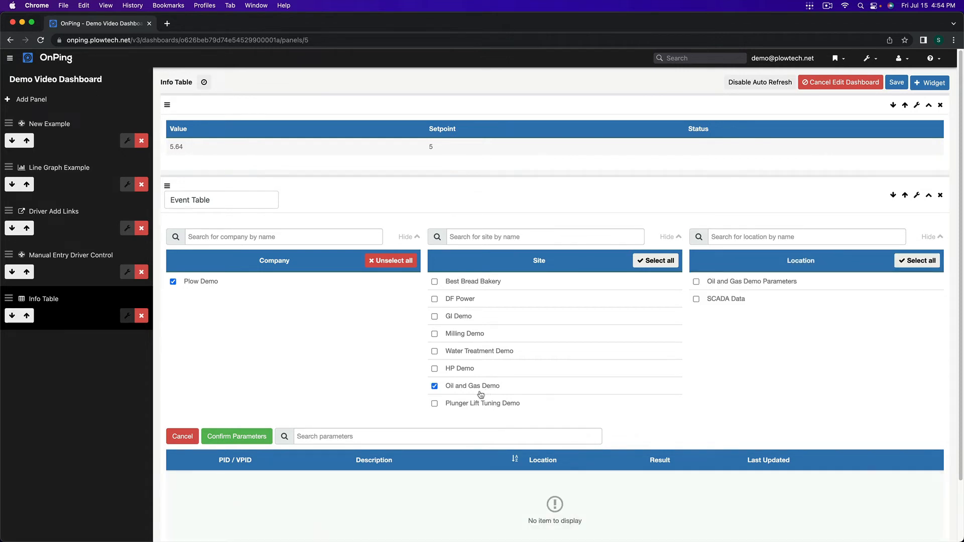
left_click(723, 302)
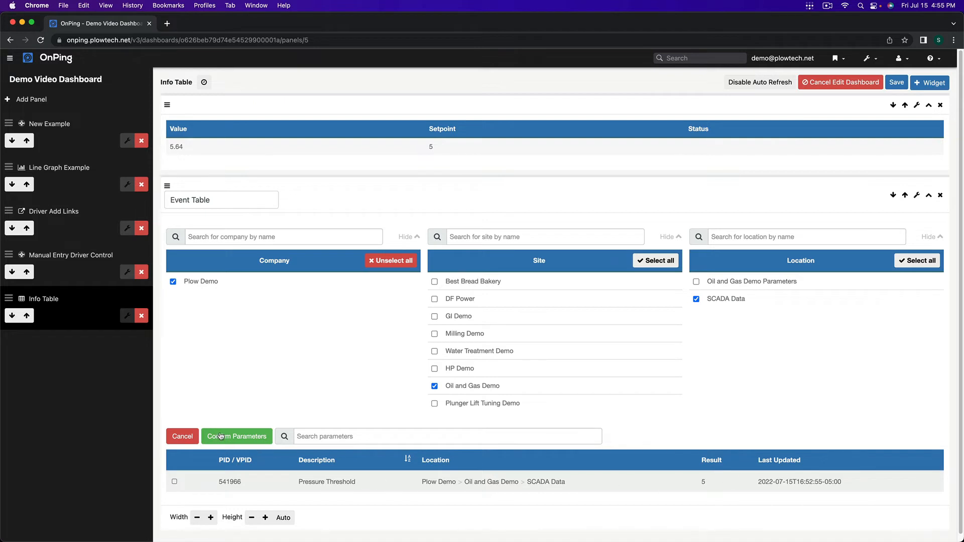
left_click(175, 482)
left_click(236, 436)
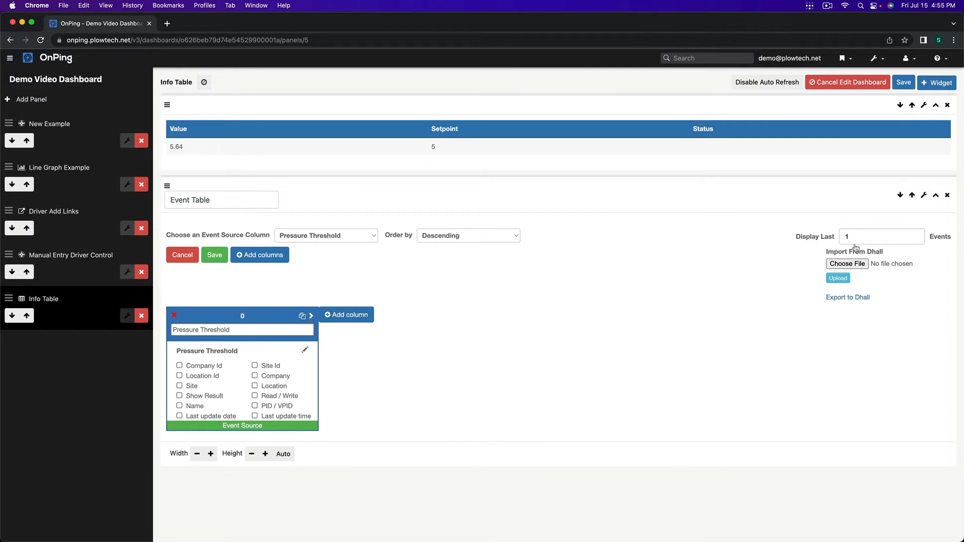
Display the last 10 events with the result, last update time and last update date, and save the event table configuration
left_click(870, 238)
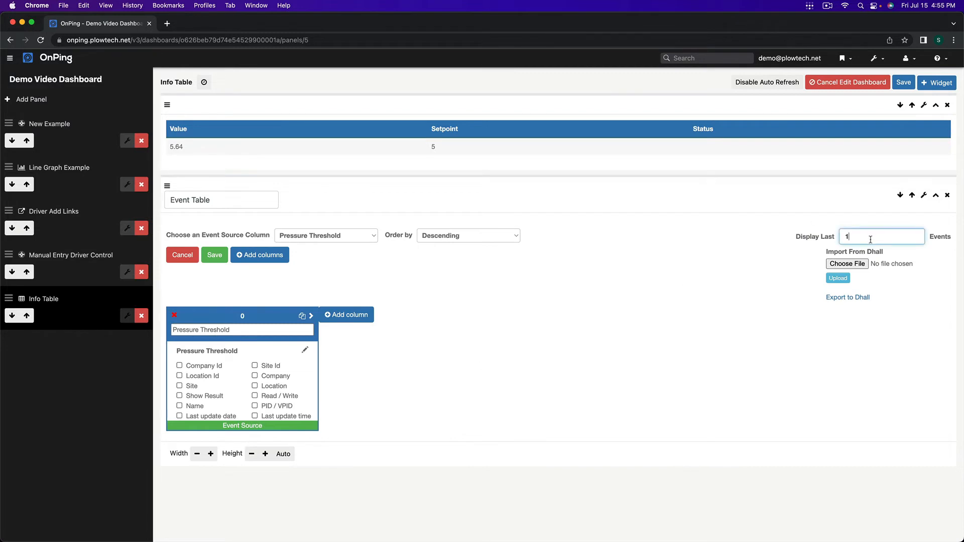
type("0")
left_click(180, 396)
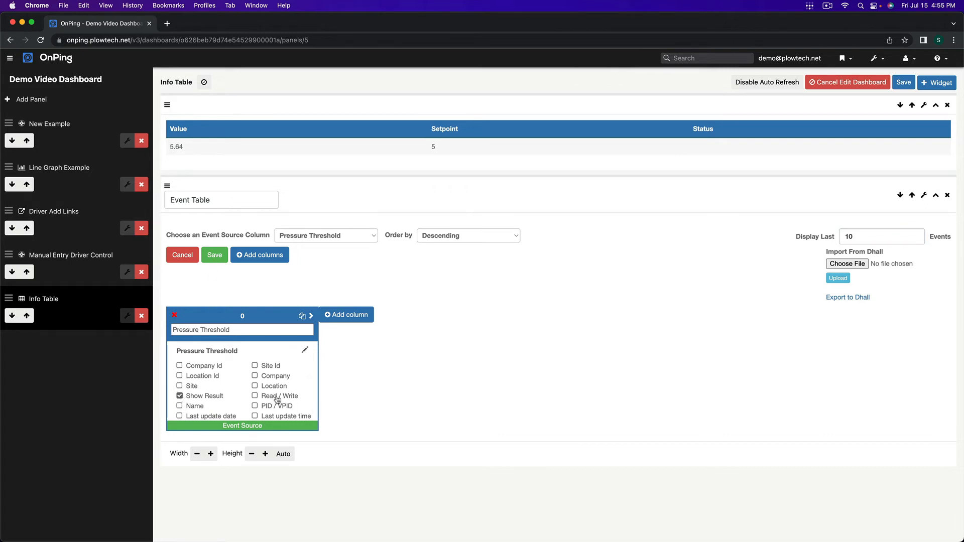
left_click(301, 420)
left_click(223, 417)
left_click(213, 256)
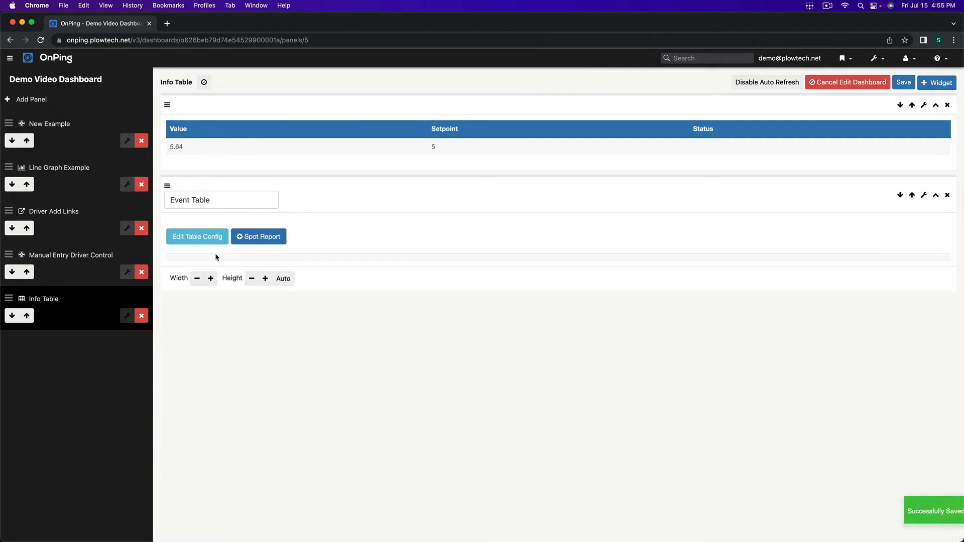
Title the event table widget "Example Manual Parameter" and save the dashboard
triple_click(222, 200)
type("Examp")
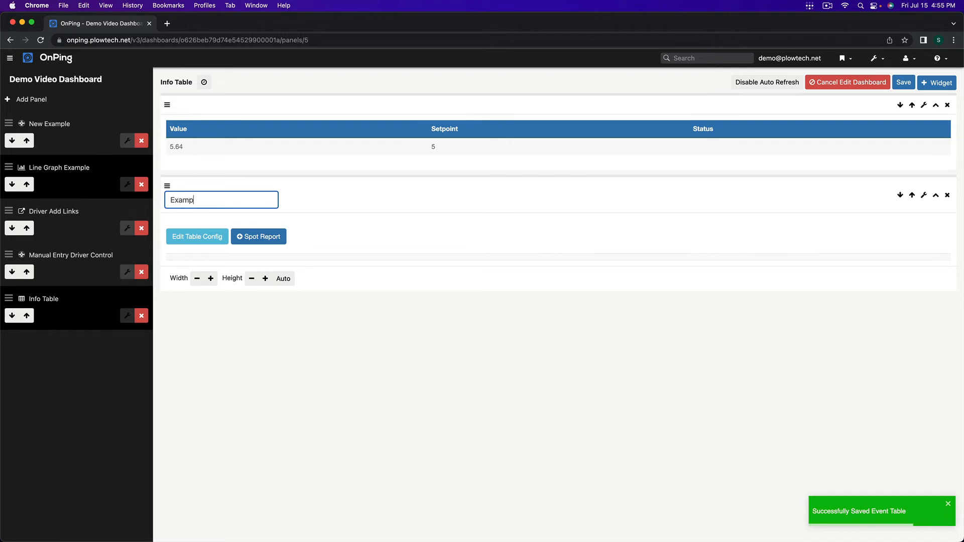
type("le Manual Parameter")
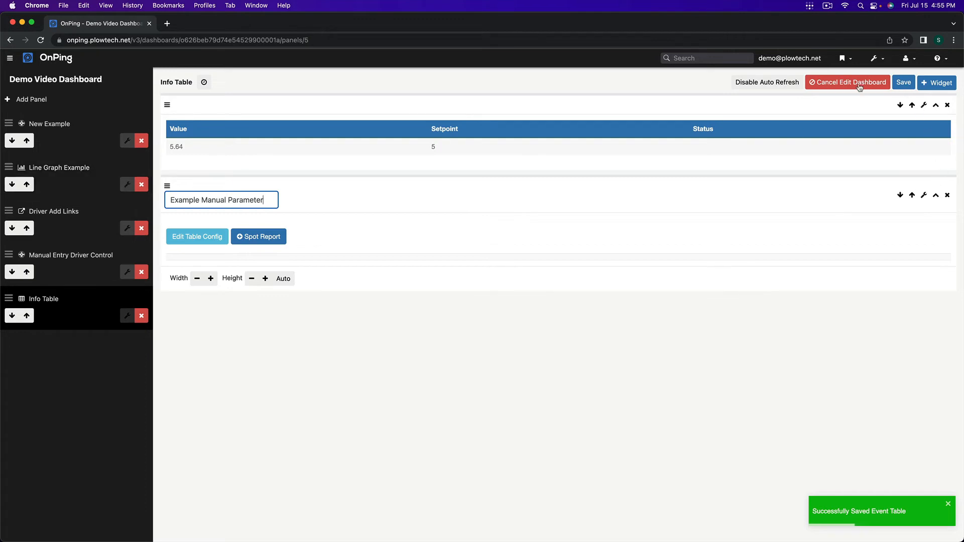
left_click(906, 84)
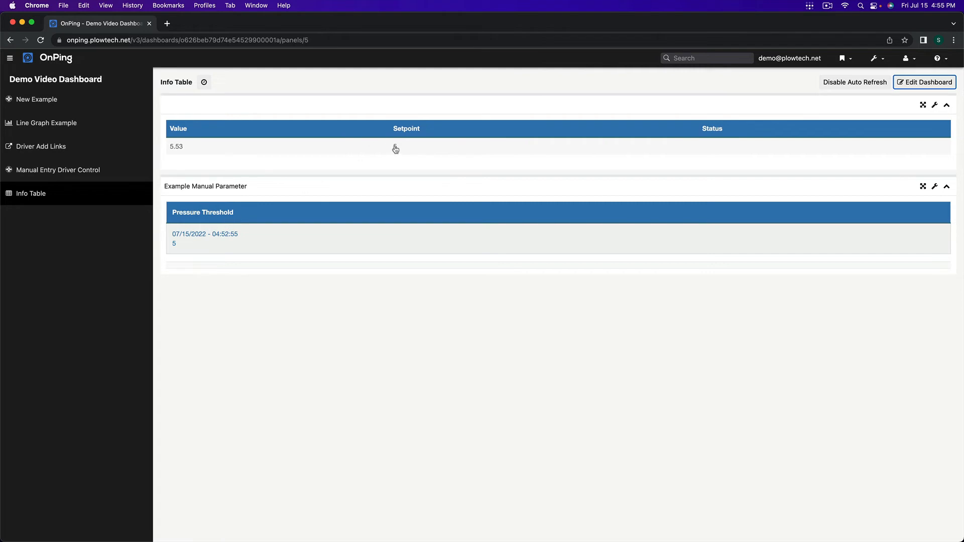
Write 6.0 as the custom table's Setpoint value and reload the page to refresh the event table
left_click(532, 147)
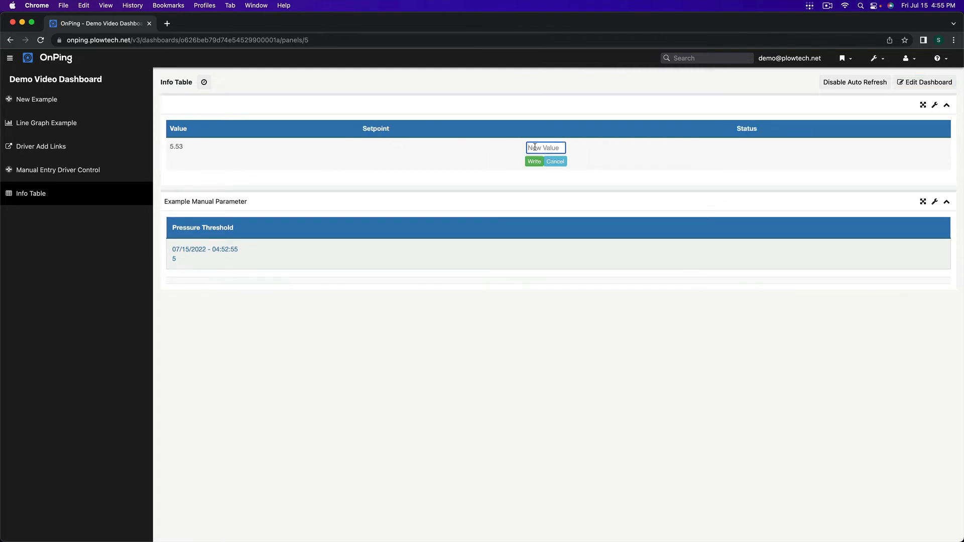
type("6.0")
left_click(534, 163)
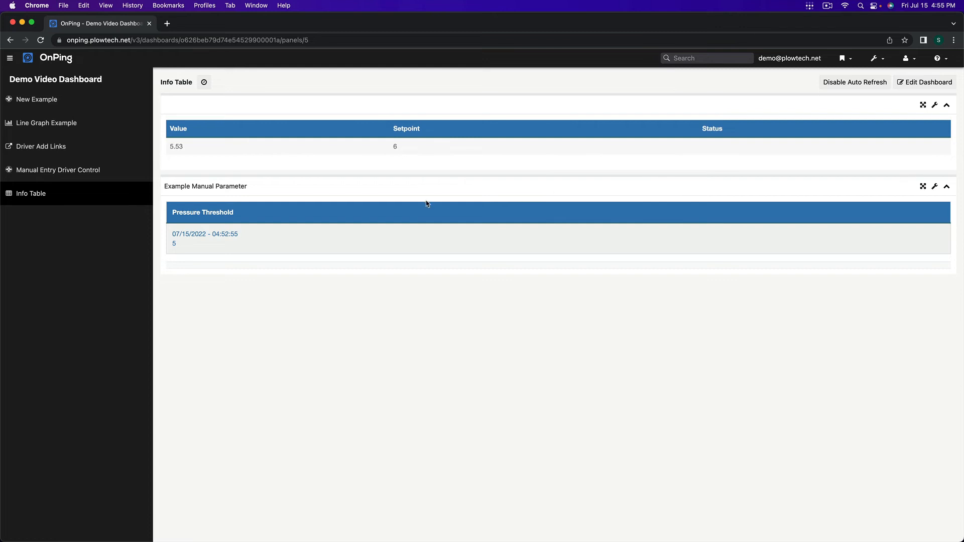
key("super+r")
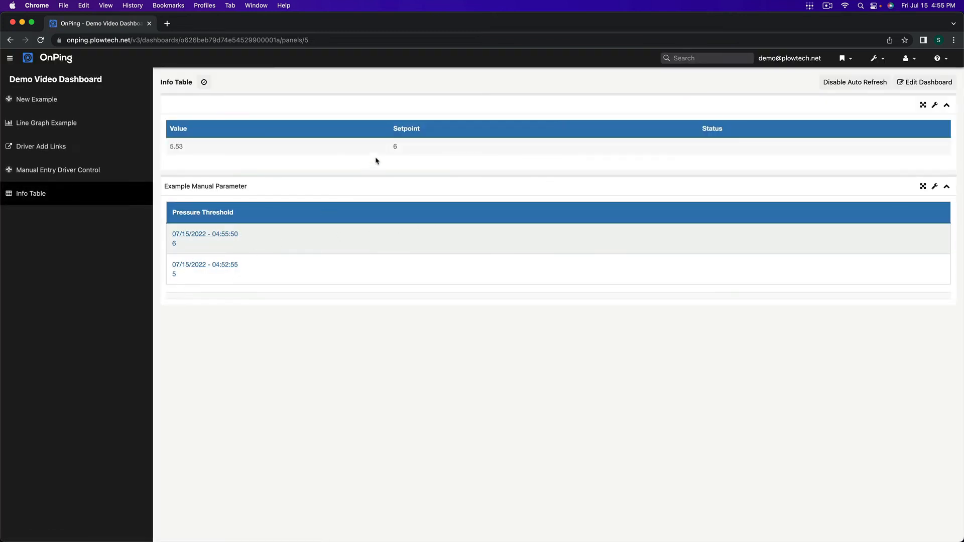
Write 7 as the new Setpoint value in the custom table
left_click(523, 148)
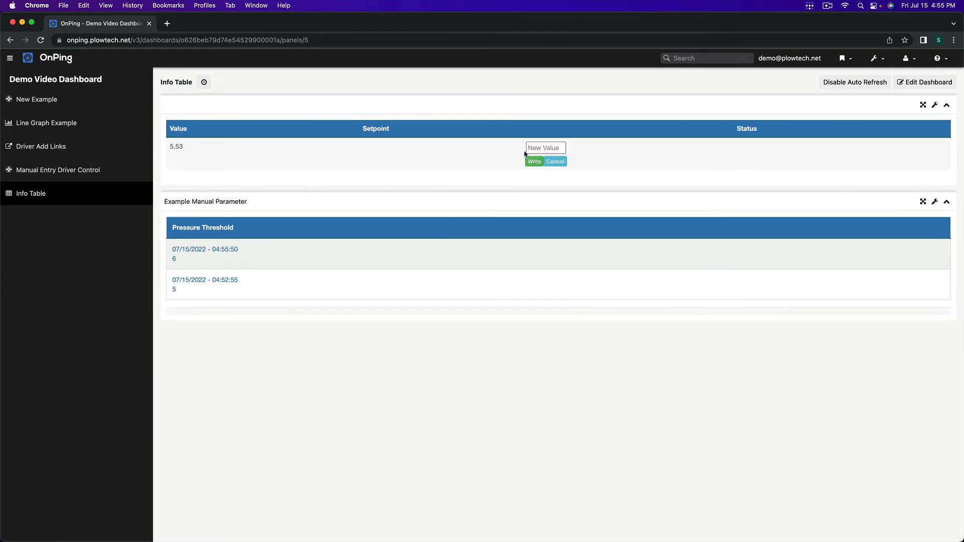
type("7")
left_click(534, 161)
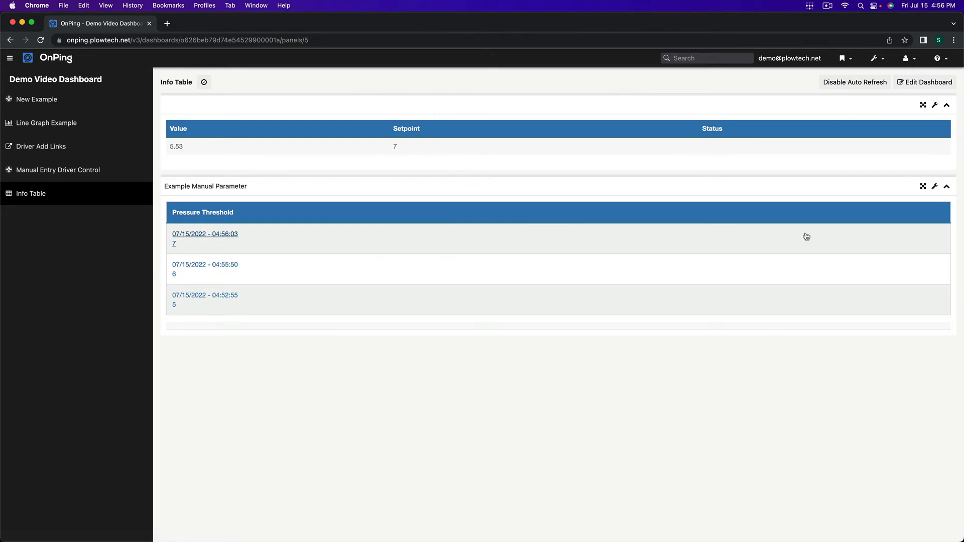
Edit the dashboard and add an HMI widget with a 16:9 aspect ratio to the Info Table panel
left_click(906, 84)
left_click(936, 83)
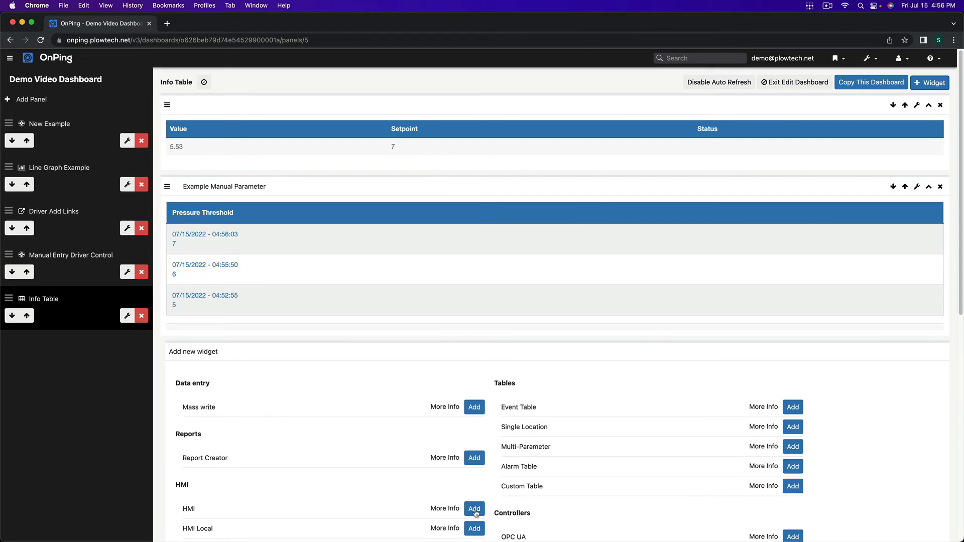
left_click(474, 508)
scroll(476, 424, "down", 6)
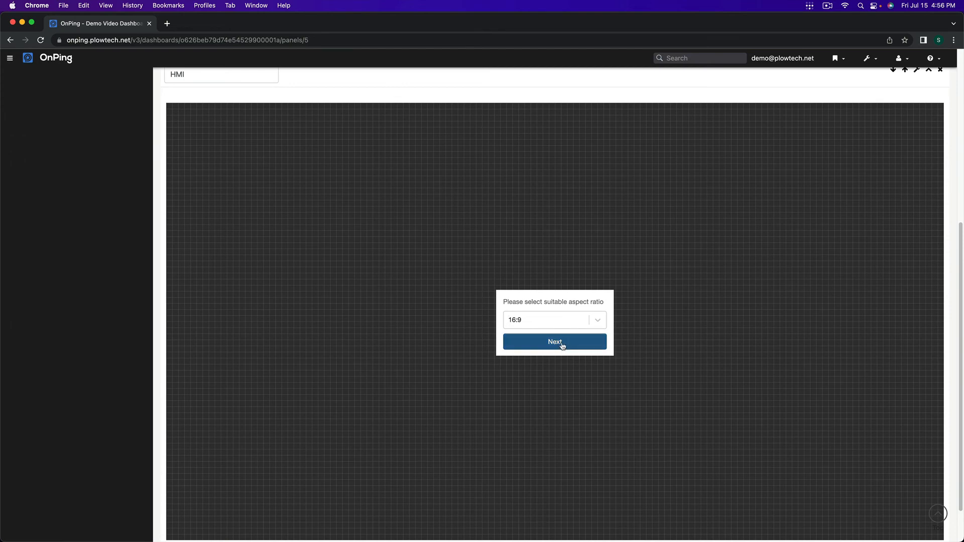
left_click(562, 346)
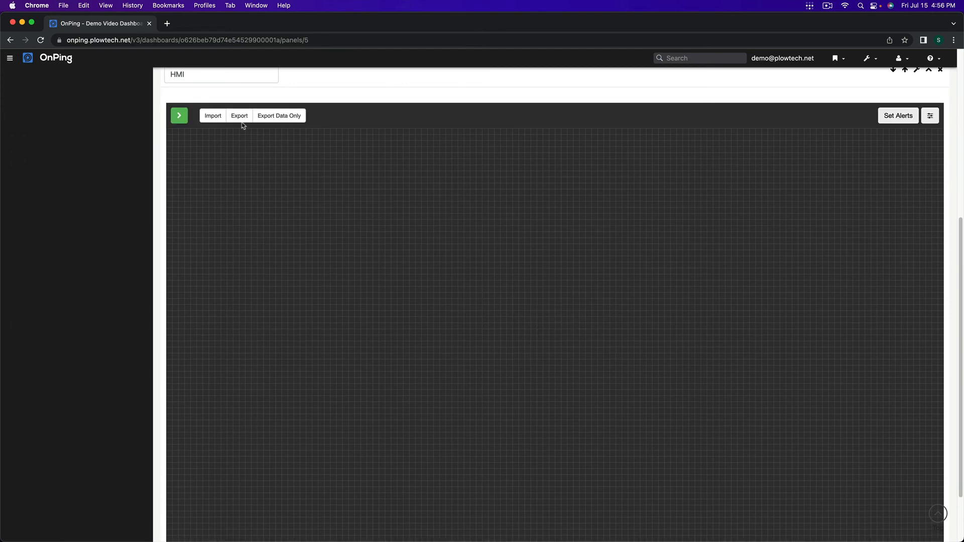
Start a Label element in the HMI widget and set its font size to 45
left_click(182, 119)
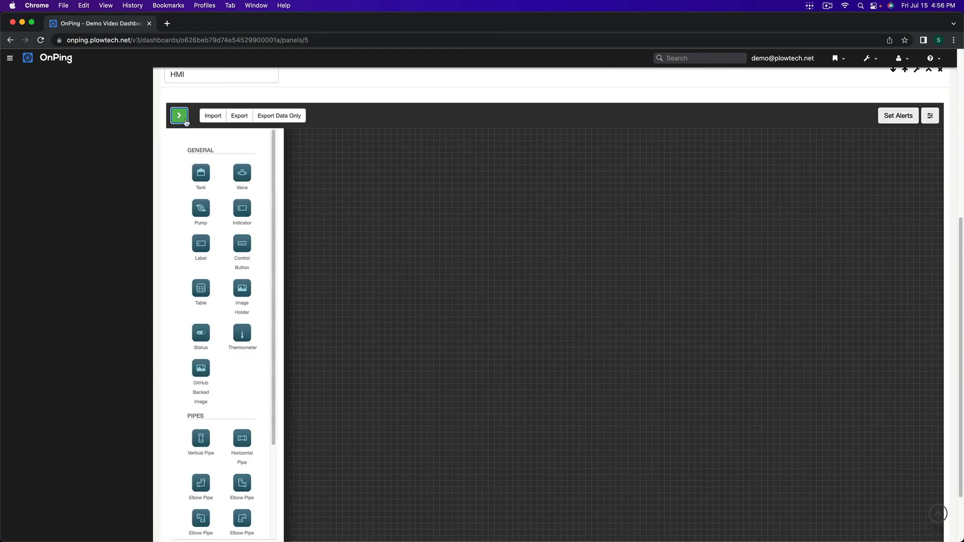
left_click(200, 251)
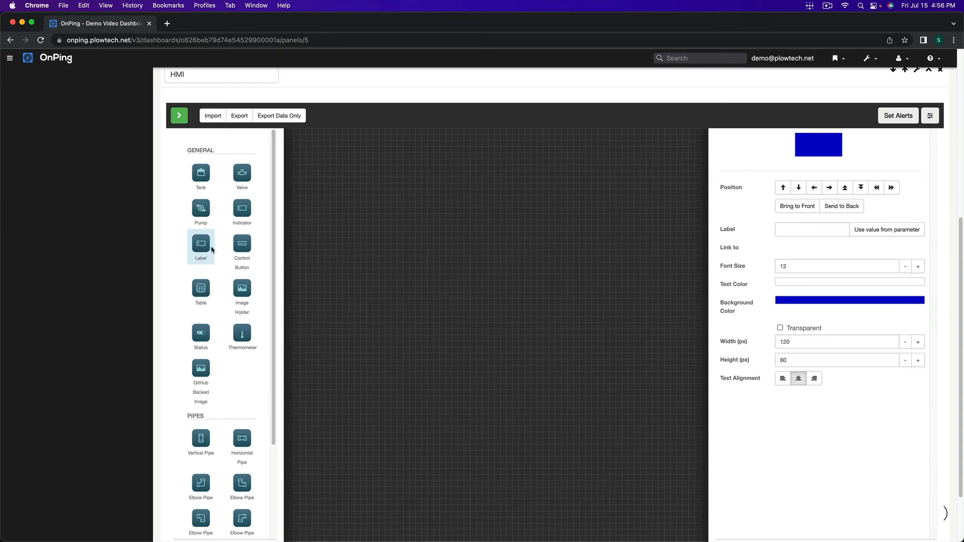
double_click(830, 266)
type("16")
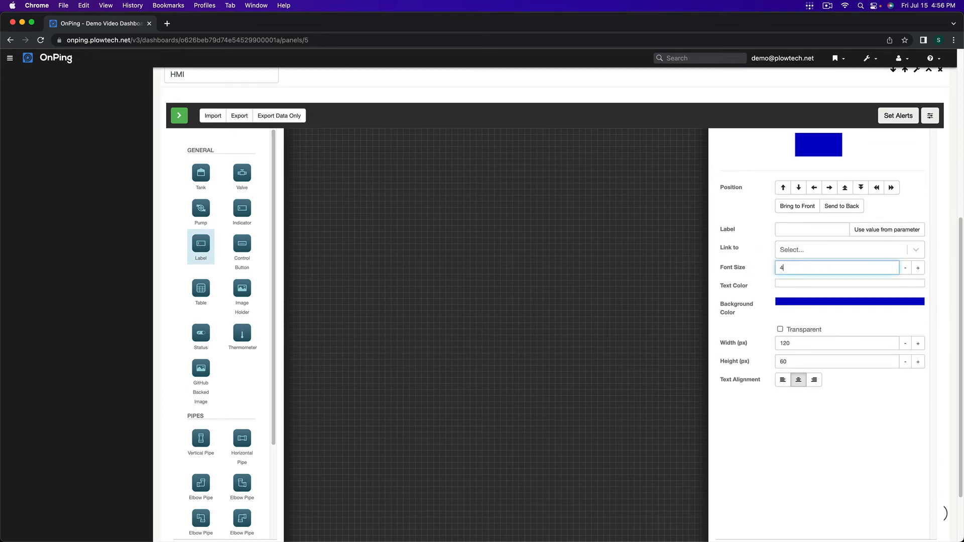
Use the Pressure Threshold parameter from Oil and Gas Demo's SCADA Data location as the HMI label's value
left_click(885, 230)
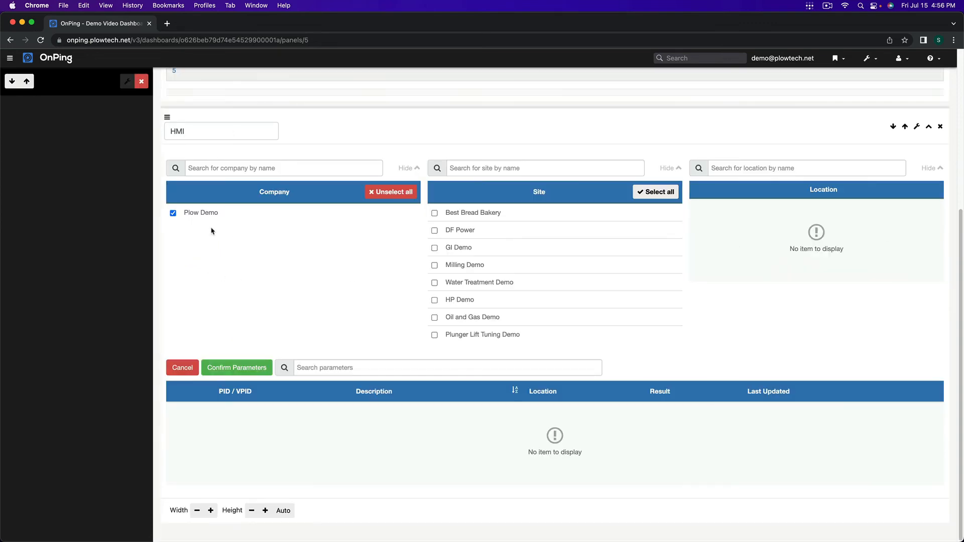
left_click(490, 320)
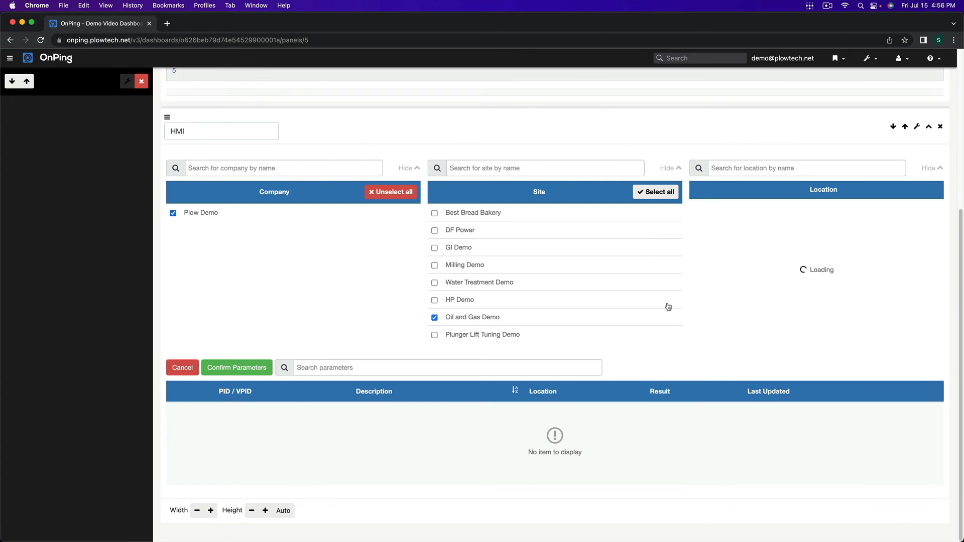
left_click(734, 230)
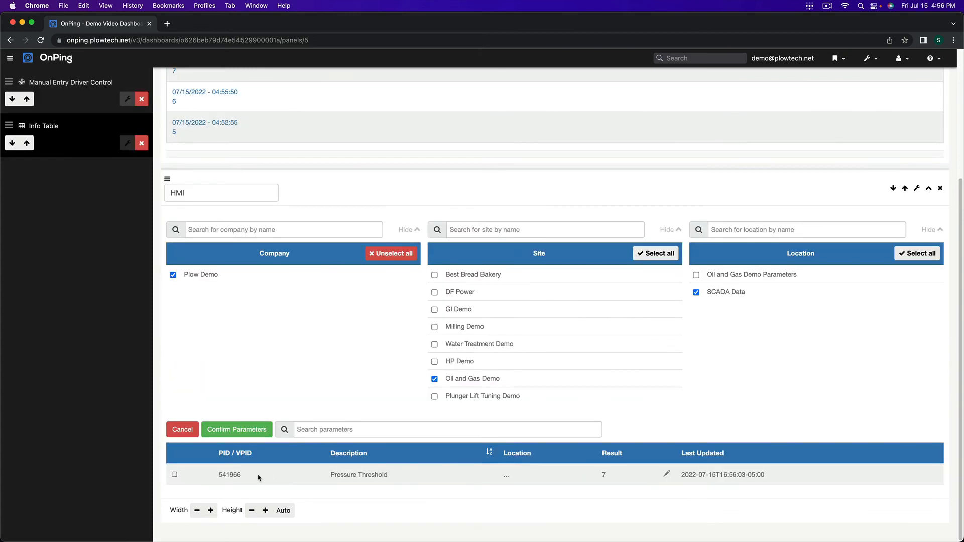
left_click(176, 476)
left_click(234, 428)
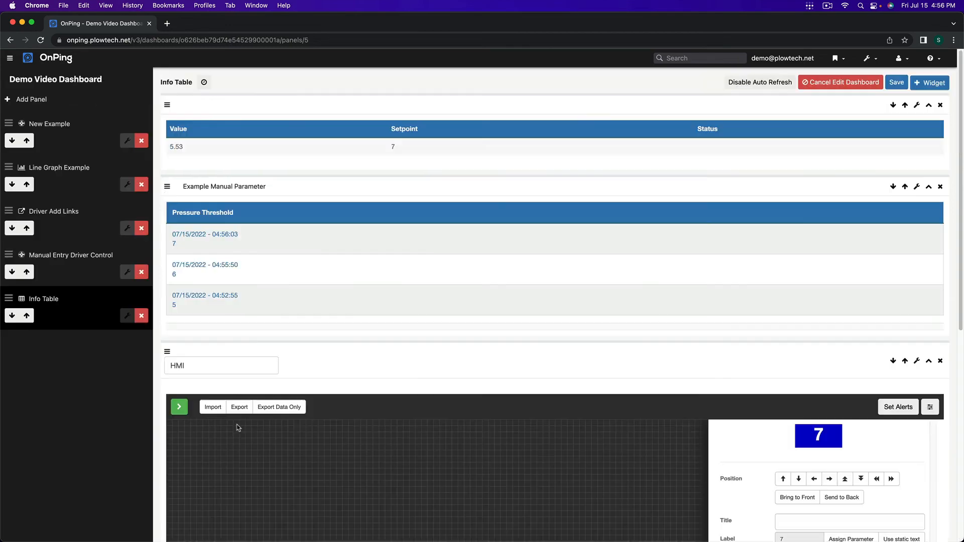
Set the HMI label's background color to white (FFFFFF)
scroll(680, 400, "down", 5)
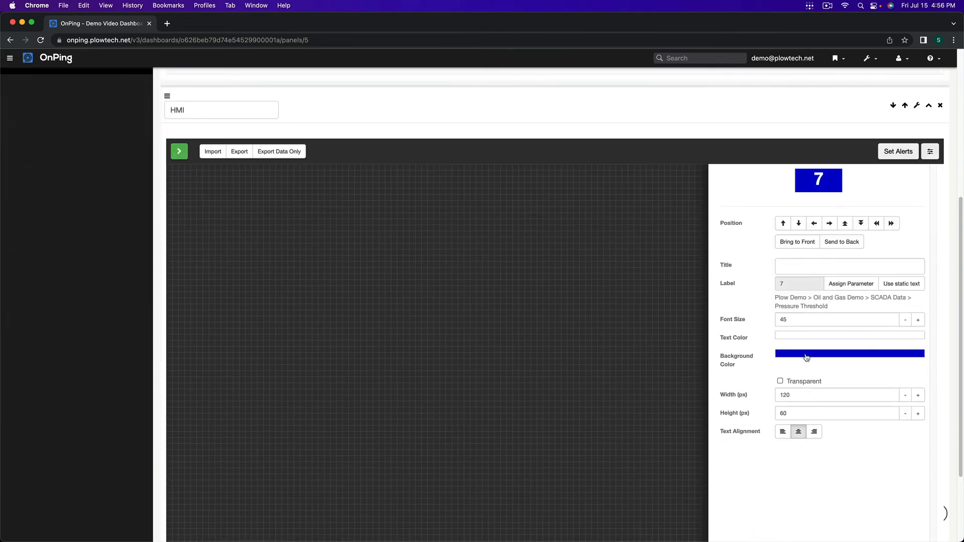
left_click(808, 355)
left_click_drag(841, 375, 791, 357)
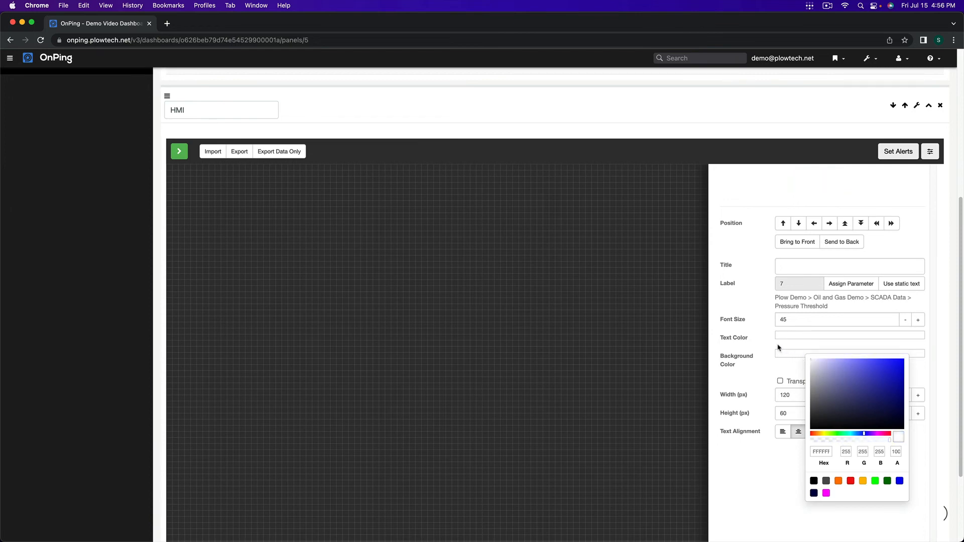
left_click(759, 358)
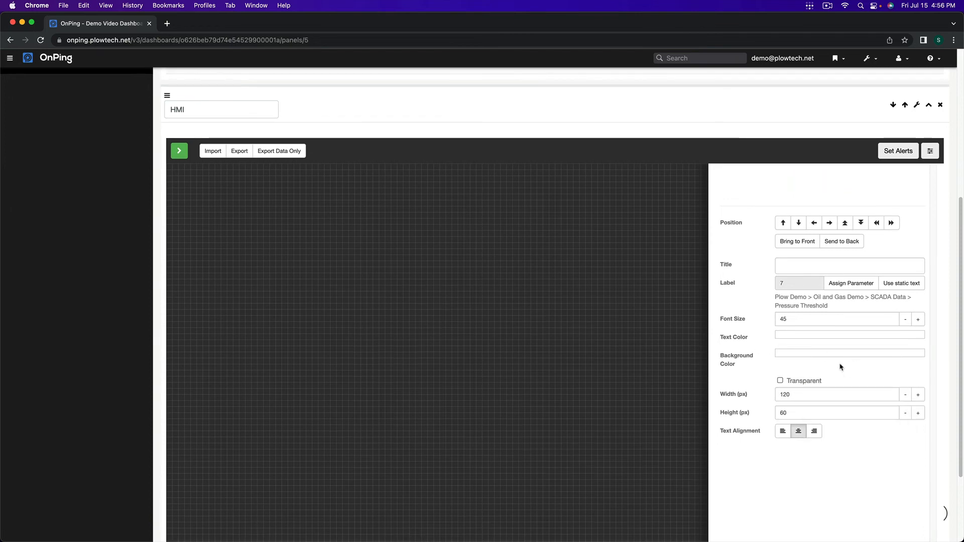
Lower the opacity of the HMI label's background color to the minimum
scroll(752, 367, "up", 1)
scroll(753, 368, "down", 3)
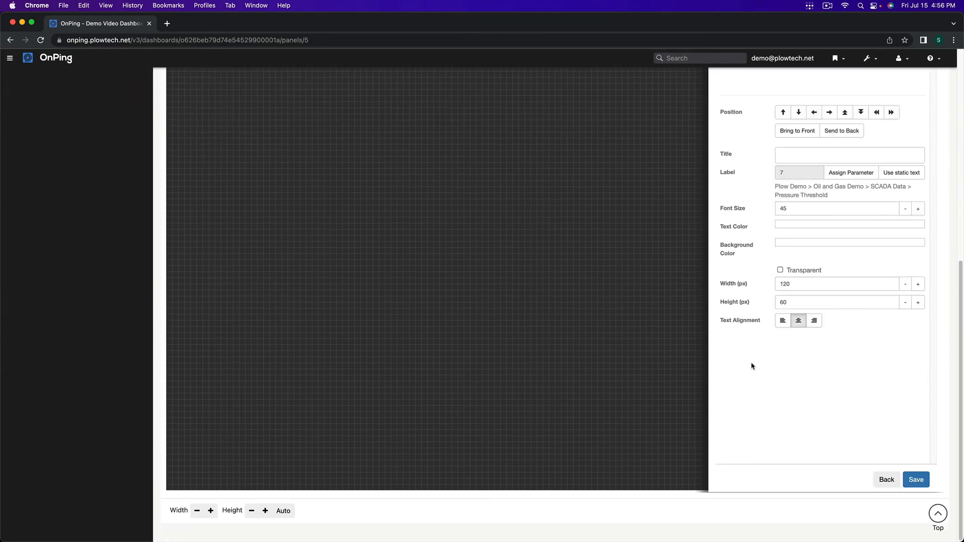
scroll(753, 367, "up", 6)
scroll(753, 366, "down", 1)
scroll(752, 366, "down", 3)
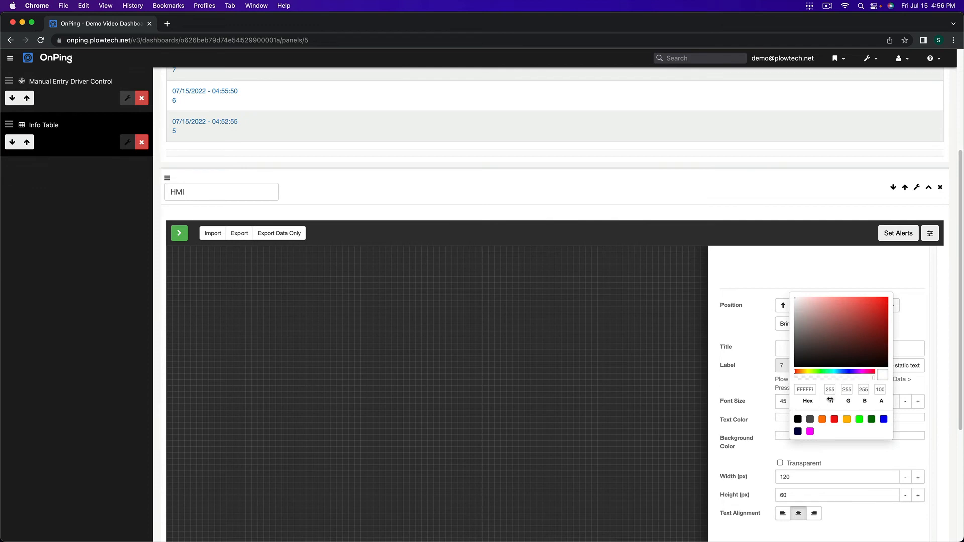
left_click_drag(874, 378, 770, 385)
left_click(761, 389)
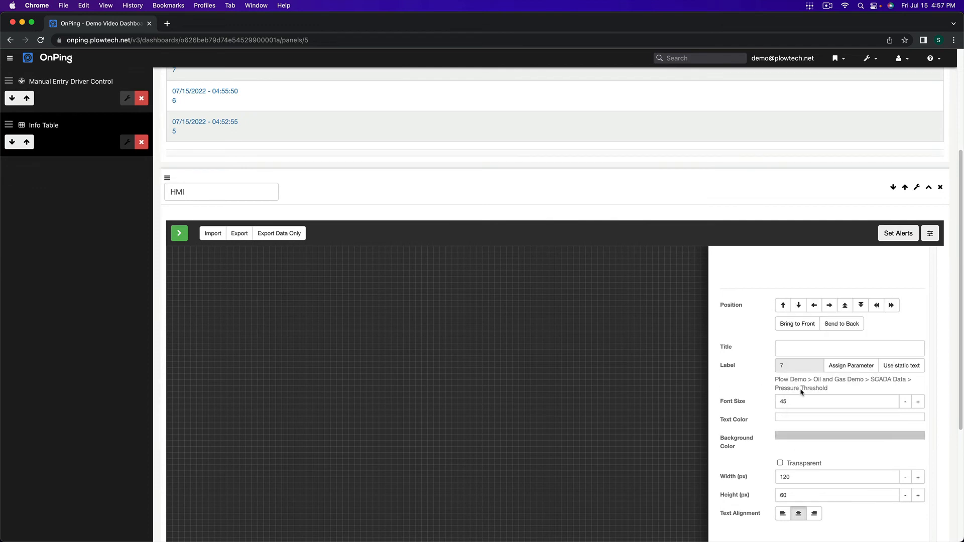
Make the HMI label's background transparent and save the label
left_click(792, 436)
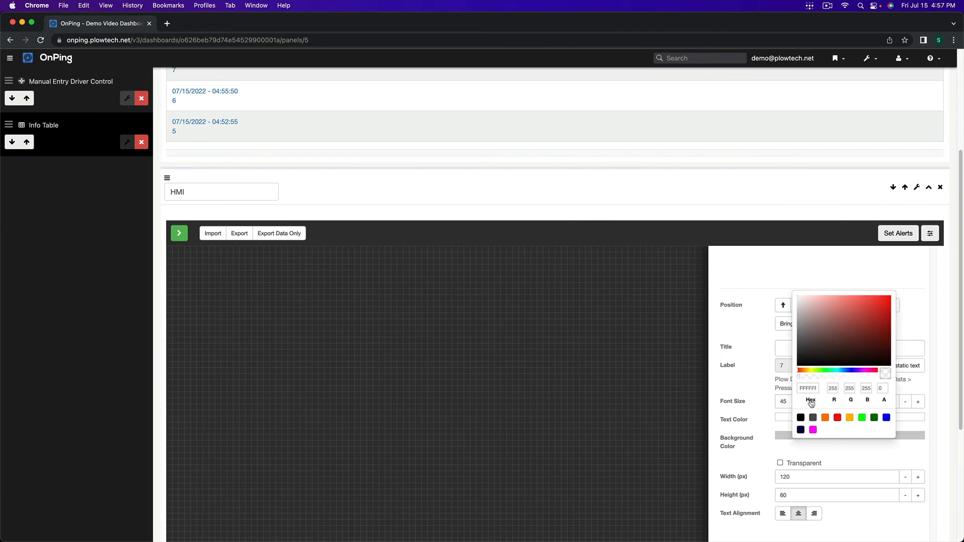
left_click(781, 463)
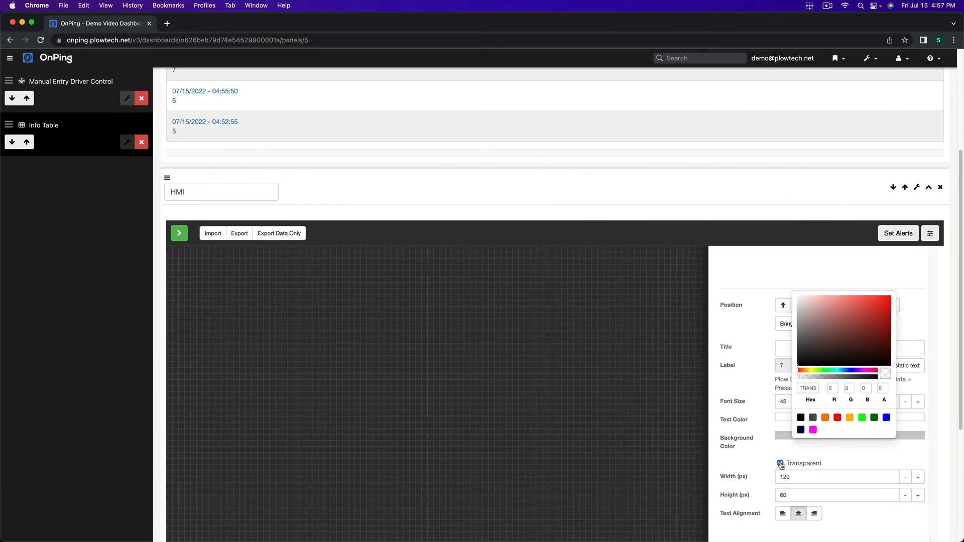
left_click(755, 447)
scroll(756, 442, "down", 5)
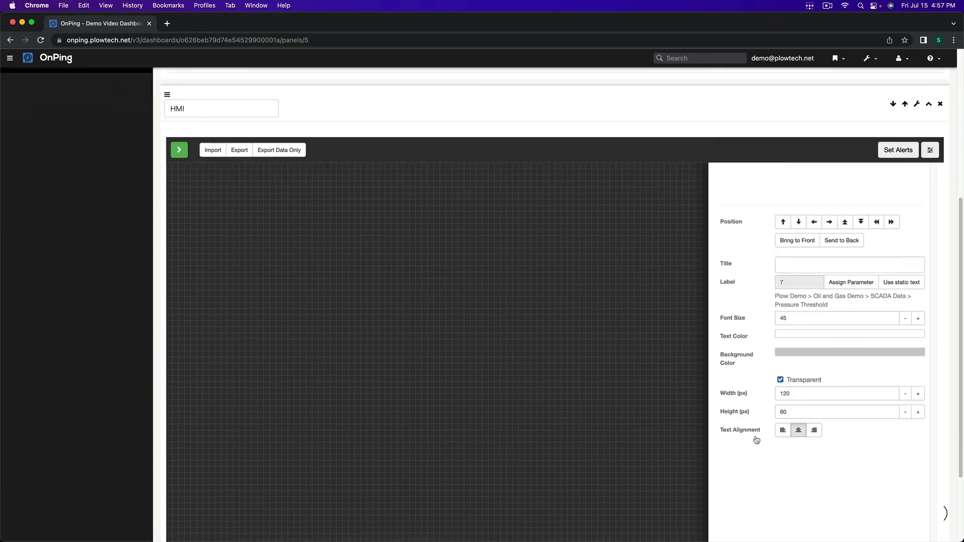
scroll(757, 440, "up", 1)
scroll(759, 442, "down", 3)
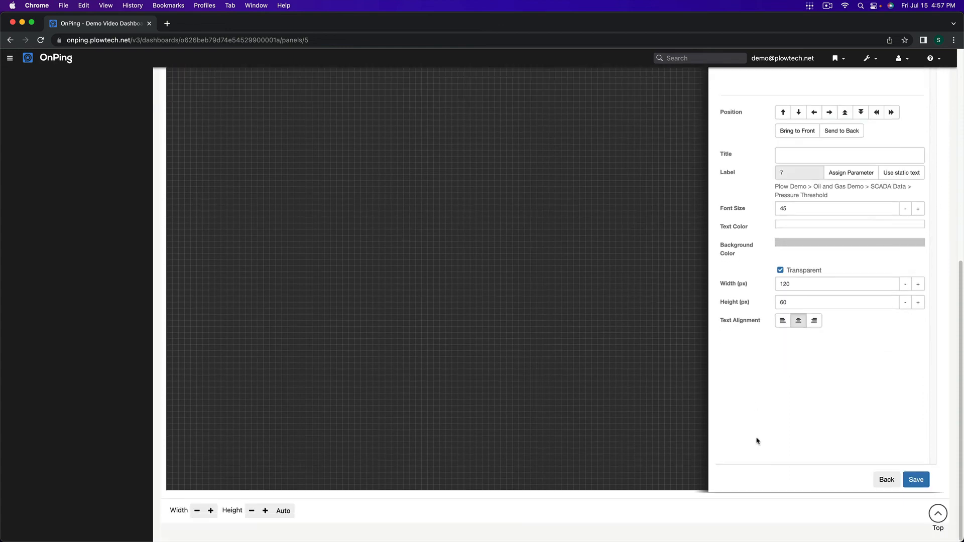
left_click(916, 479)
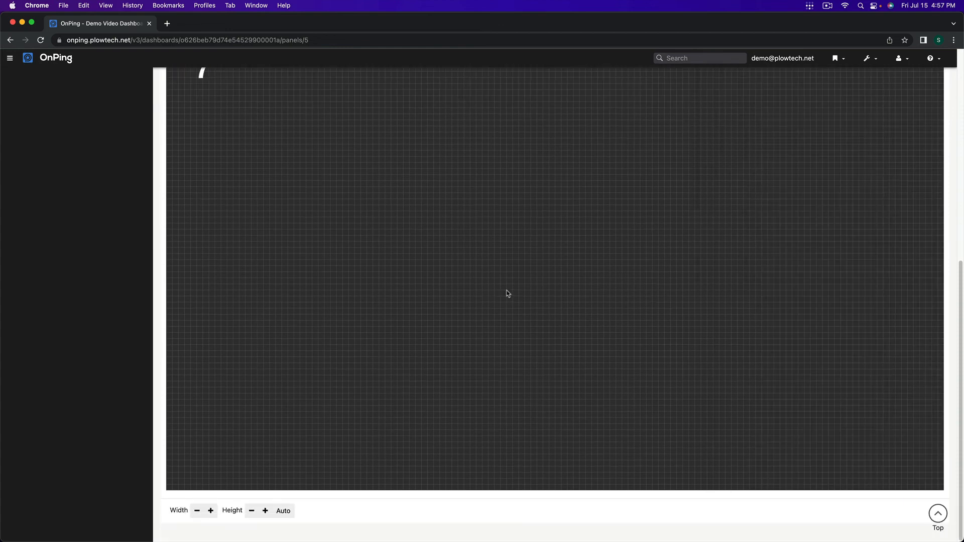
Move the HMI label to the upper middle of the canvas, then save the HMI changes and the dashboard
scroll(502, 292, "down", 3)
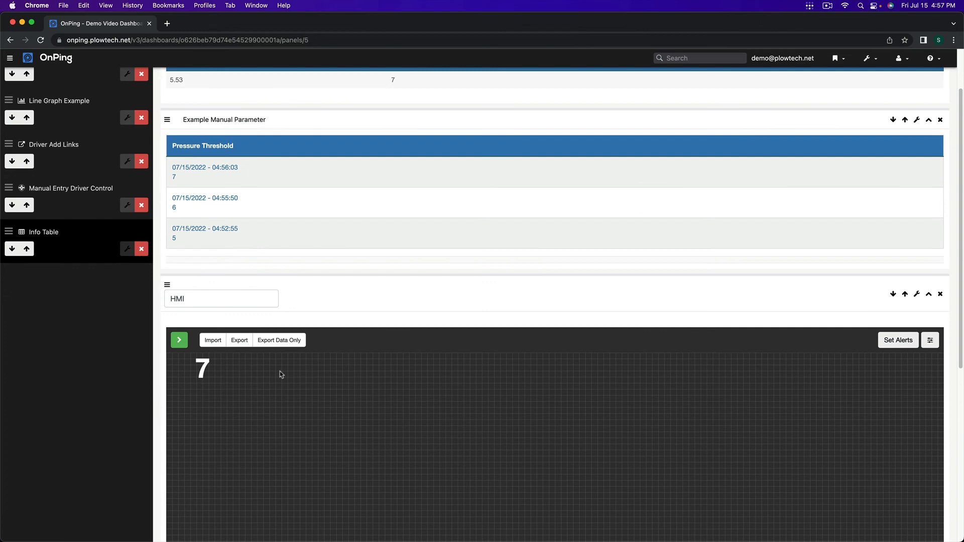
left_click_drag(203, 369, 561, 400)
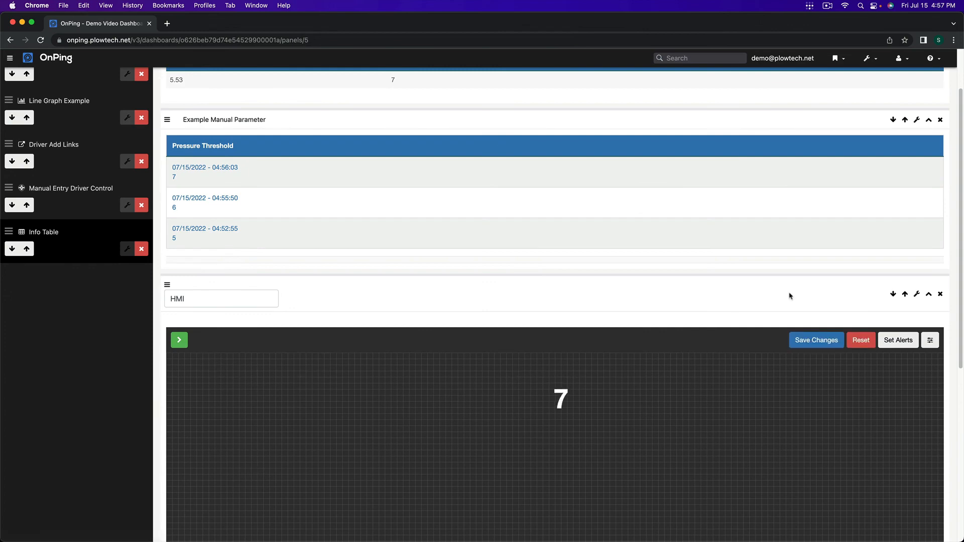
left_click(826, 340)
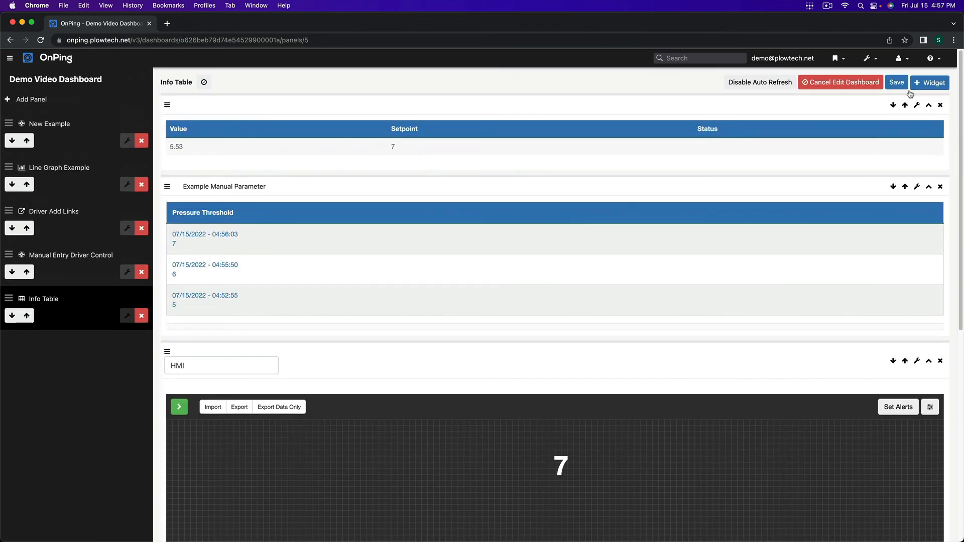
left_click(897, 82)
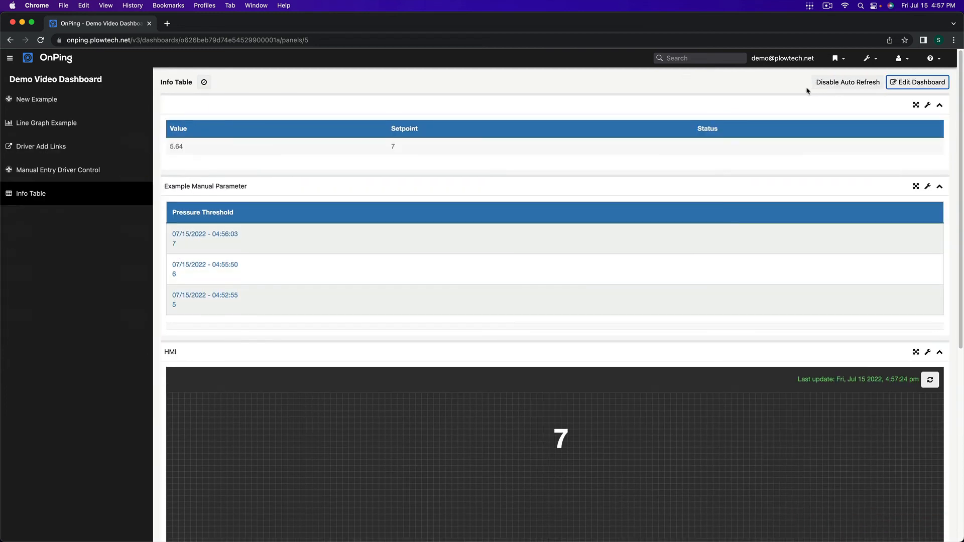
Write a new value of 8 to the Setpoint in the dashboard's custom table
left_click(393, 147)
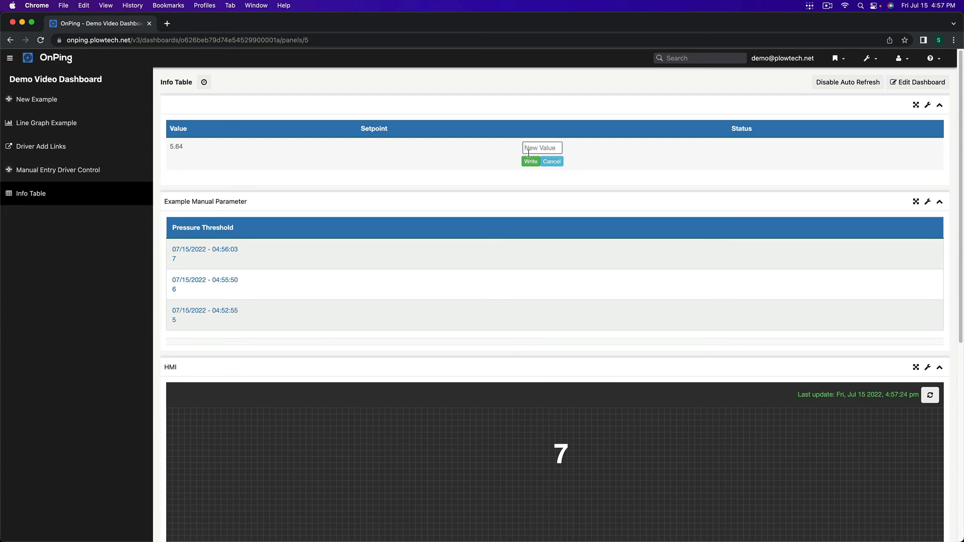
left_click(530, 149)
type("8")
left_click(530, 162)
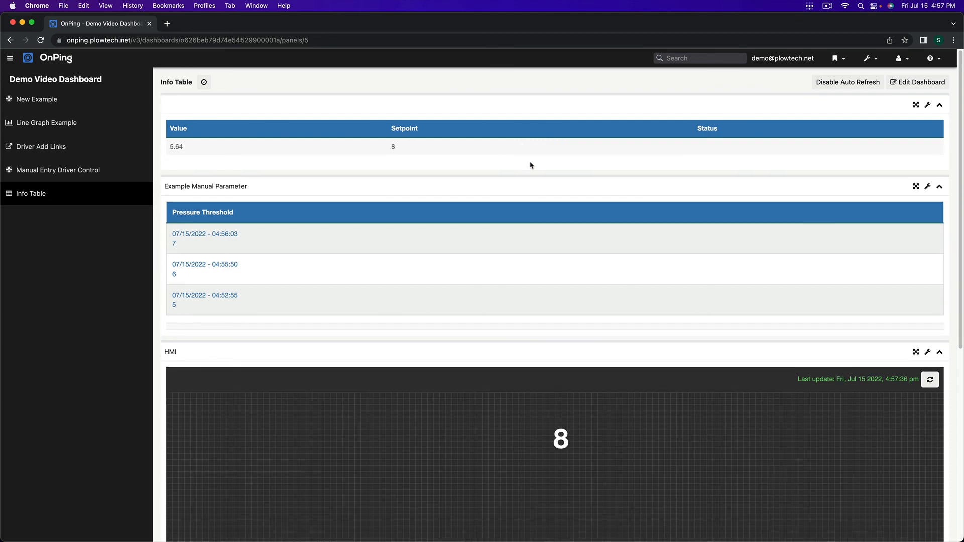
left_click(928, 105)
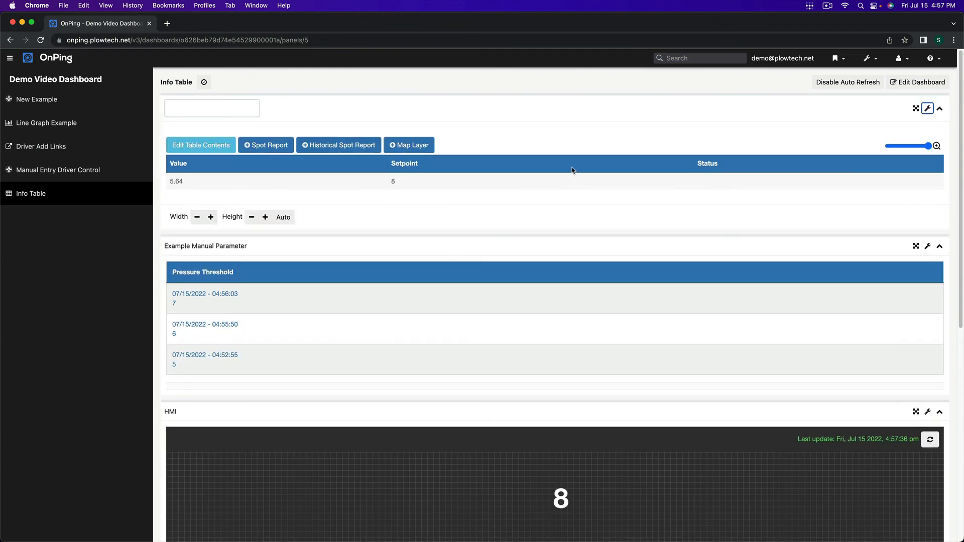
left_click(928, 108)
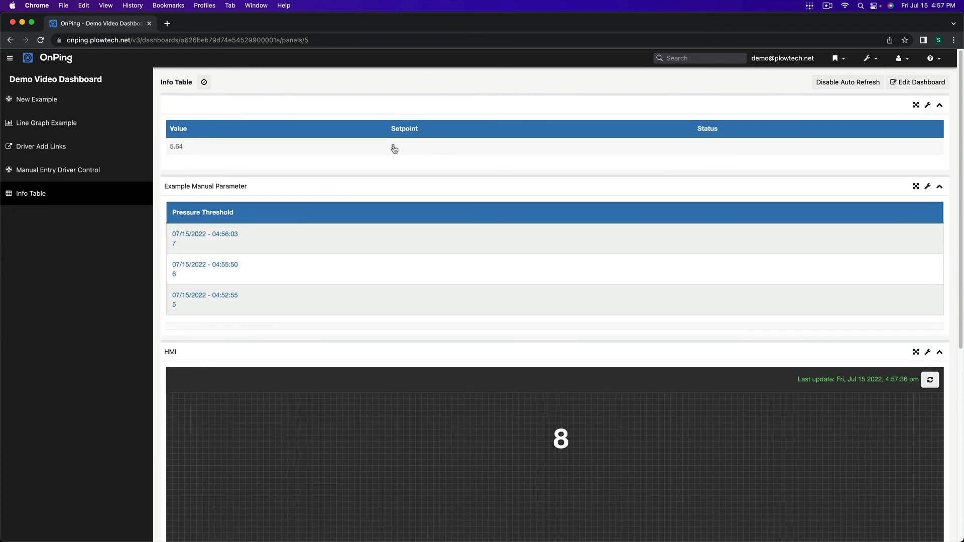
Write a new value of 9 to the custom table's Setpoint
left_click(394, 145)
left_click(524, 147)
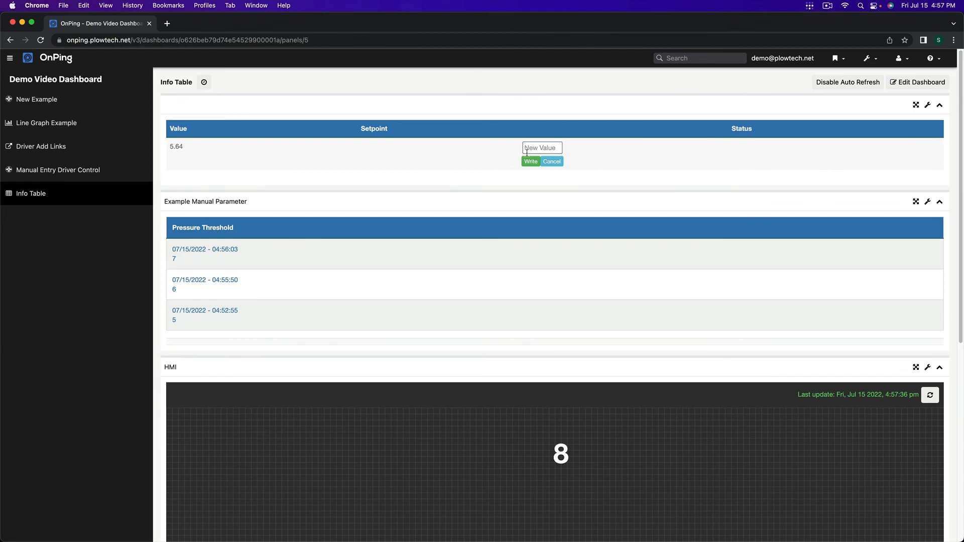
type("9")
left_click(531, 162)
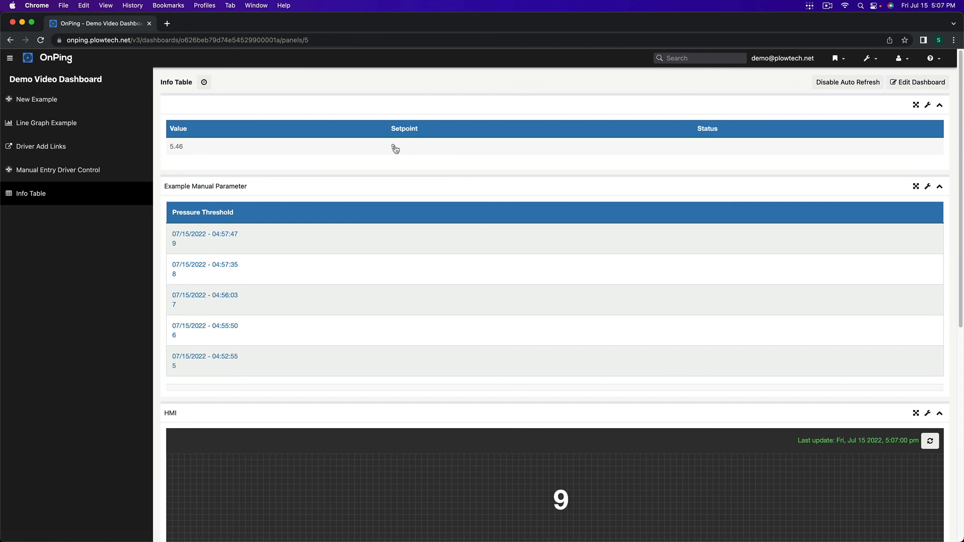
Chart the Pressure Threshold's history in Data Analysis with a 10s max step, from about 16:51 to the latest reading
left_click(575, 147)
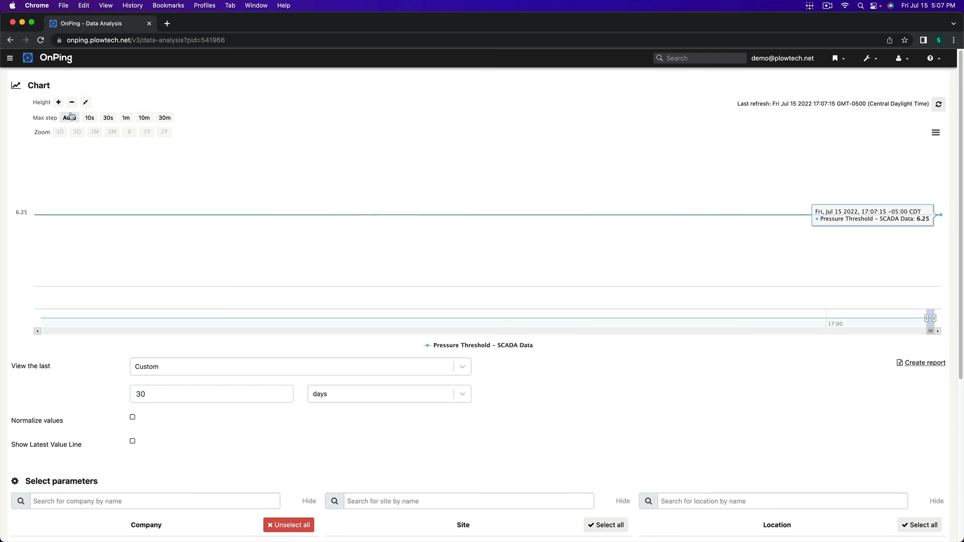
left_click(90, 118)
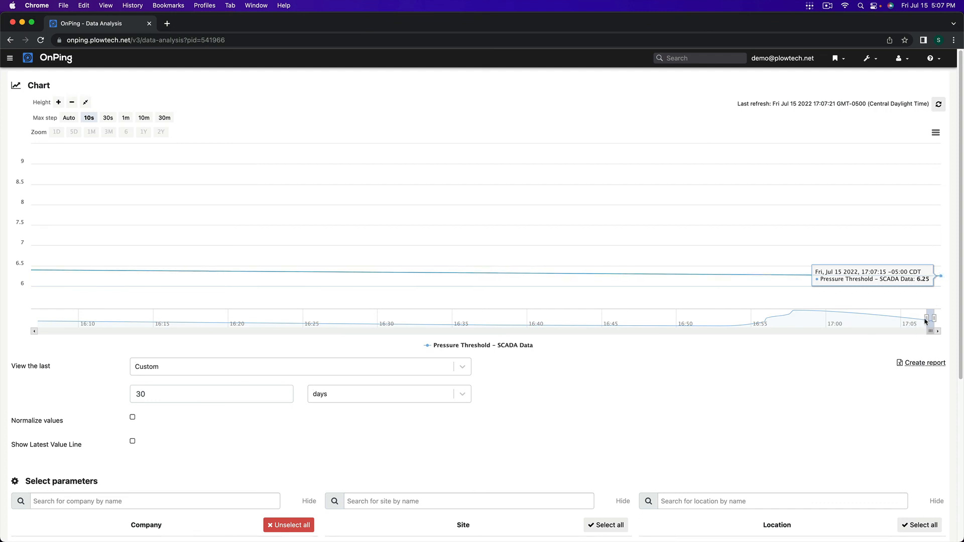
left_click_drag(928, 318, 672, 296)
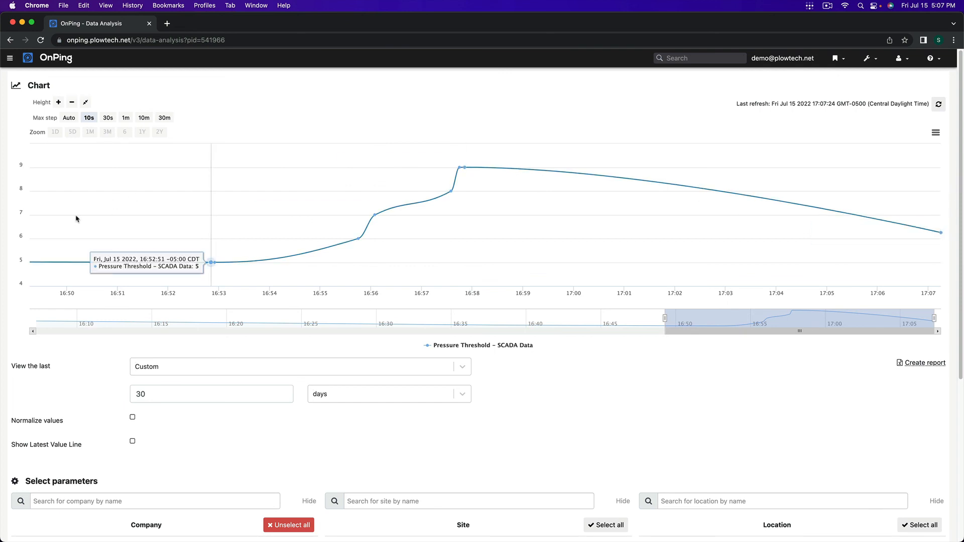
left_click_drag(115, 214, 623, 195)
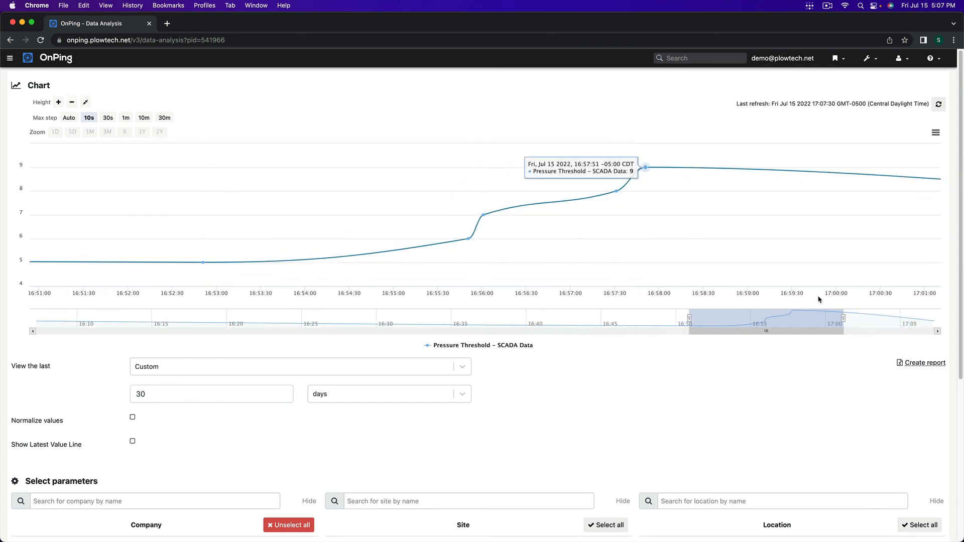
left_click_drag(845, 318, 935, 318)
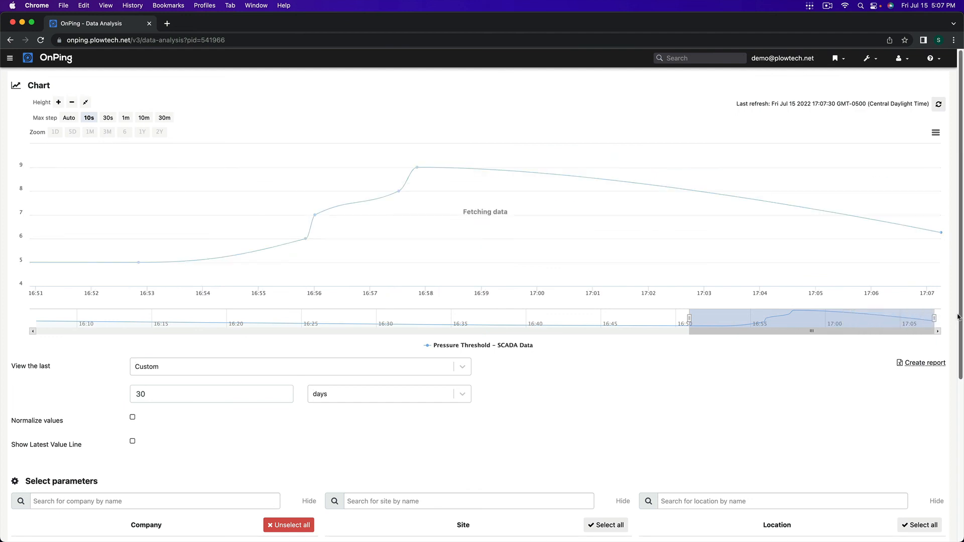